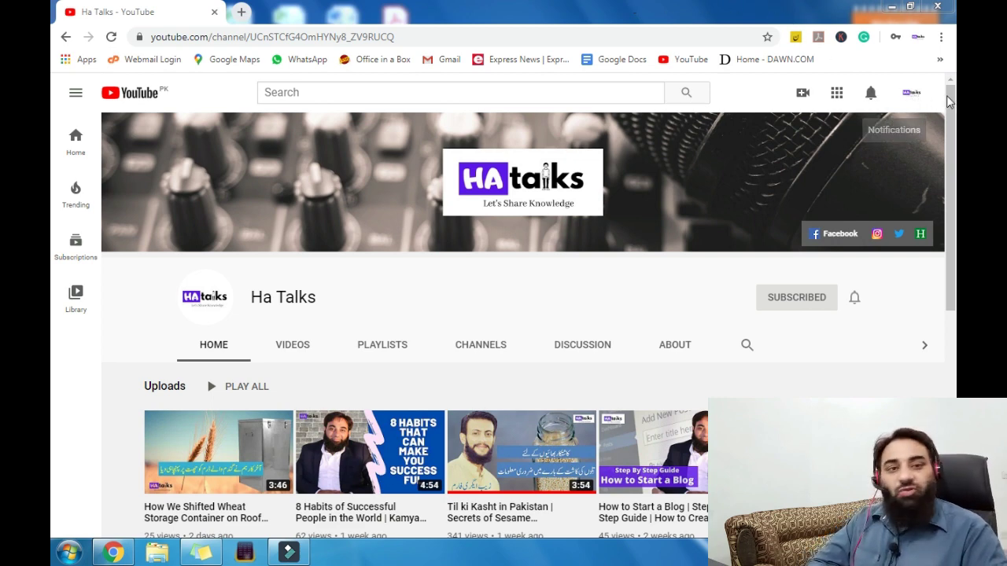
# Scroll down and back up through the Ha Talks YouTube channel page
pyautogui.moveTo(952, 112); pyautogui.dragTo(956, 209)
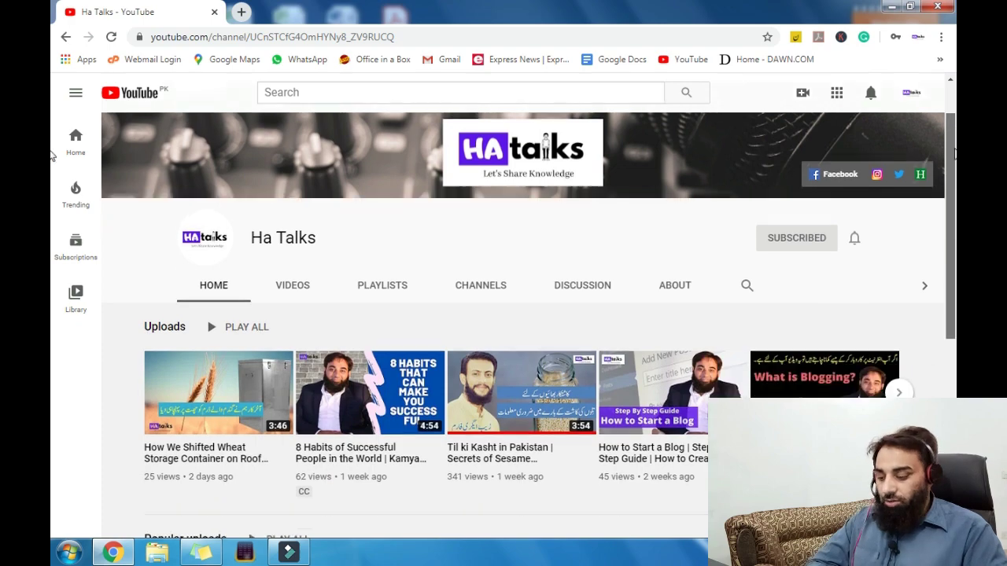
pyautogui.scroll(-1, 51, 220)
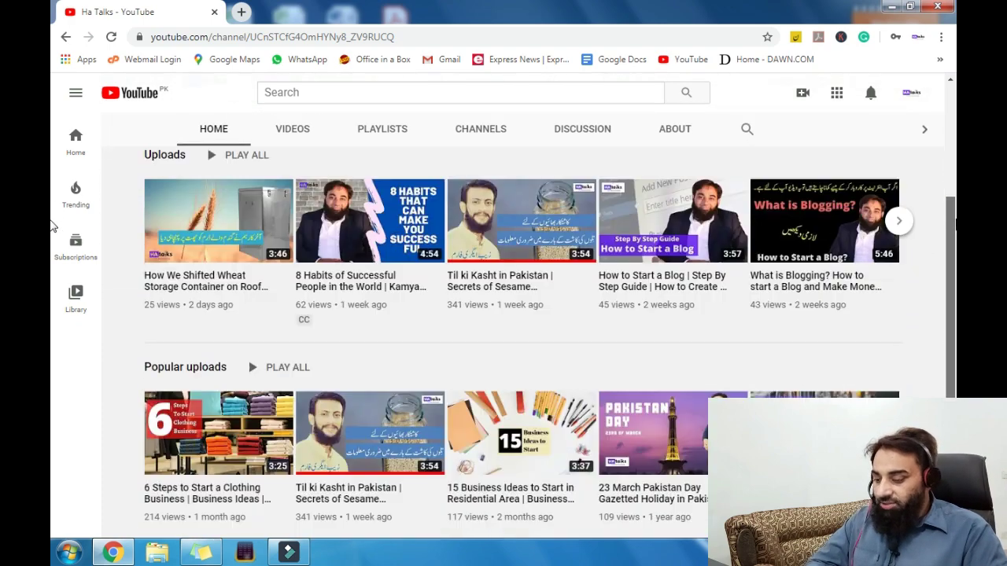
pyautogui.scroll(-1, 53, 252)
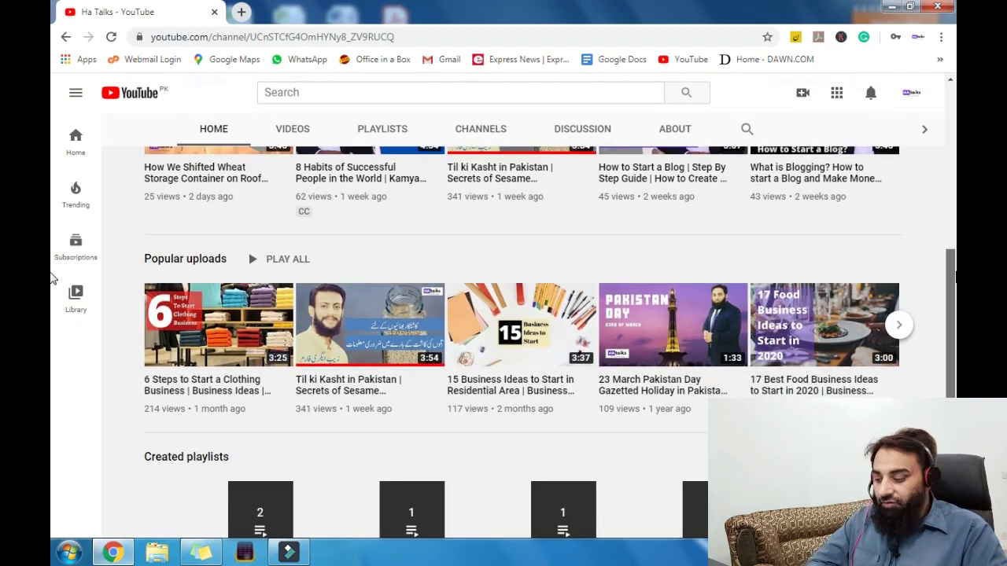
pyautogui.scroll(2, 54, 262)
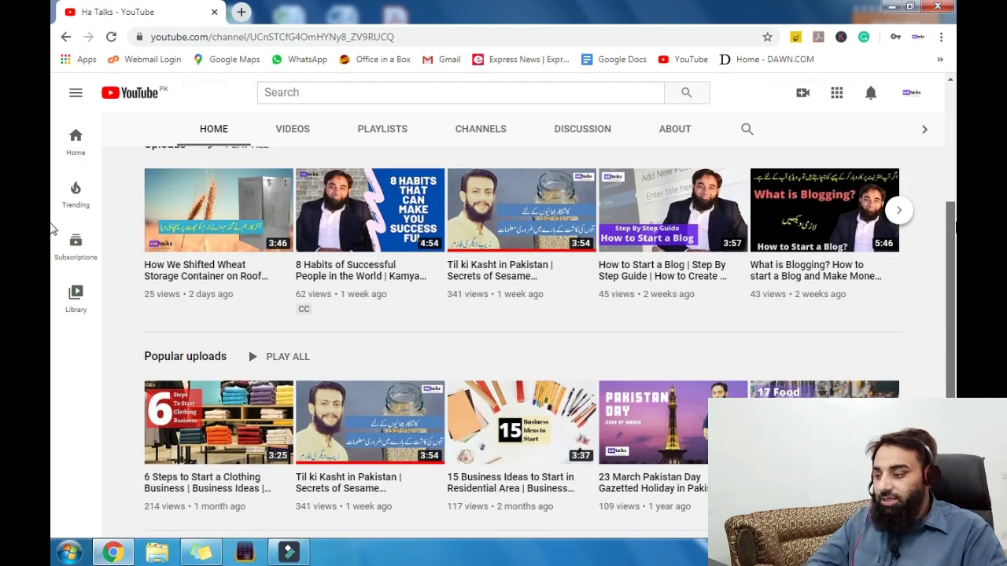
pyautogui.scroll(1, 54, 231)
pyautogui.scroll(2, 52, 150)
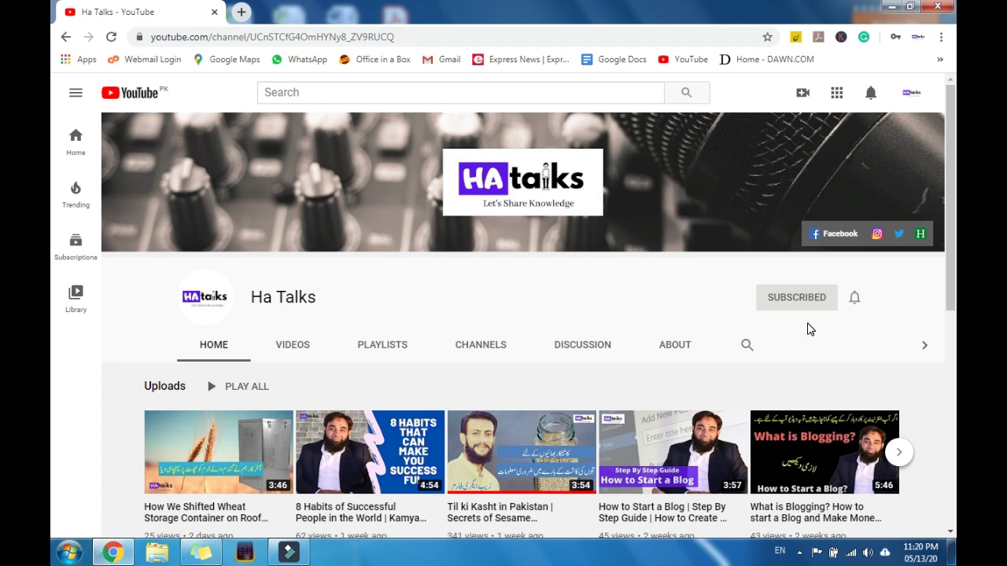
# Check and dismiss the channel's notification options, then load canva.com in a new tab
pyautogui.click(860, 305)
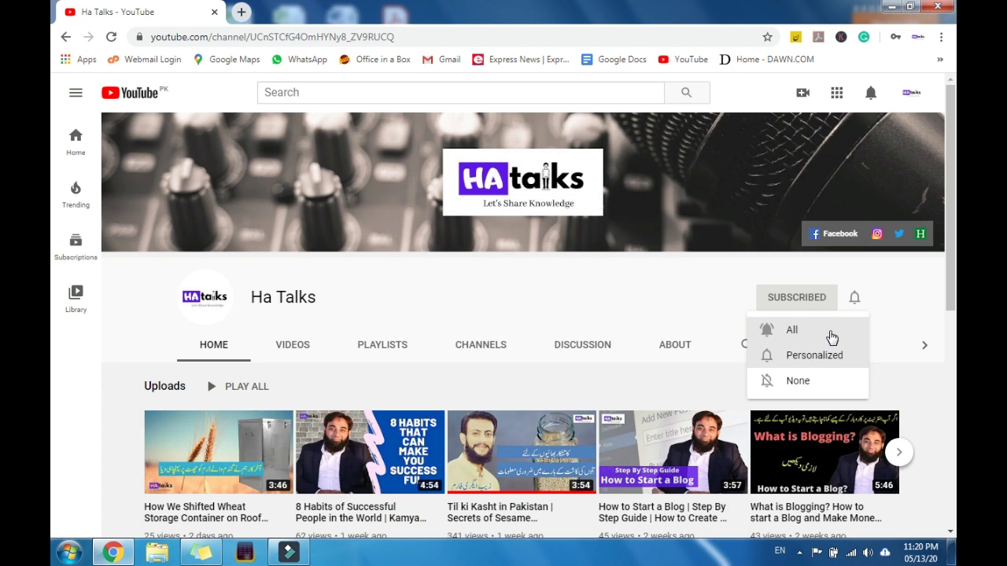
pyautogui.click(417, 79)
pyautogui.click(242, 13)
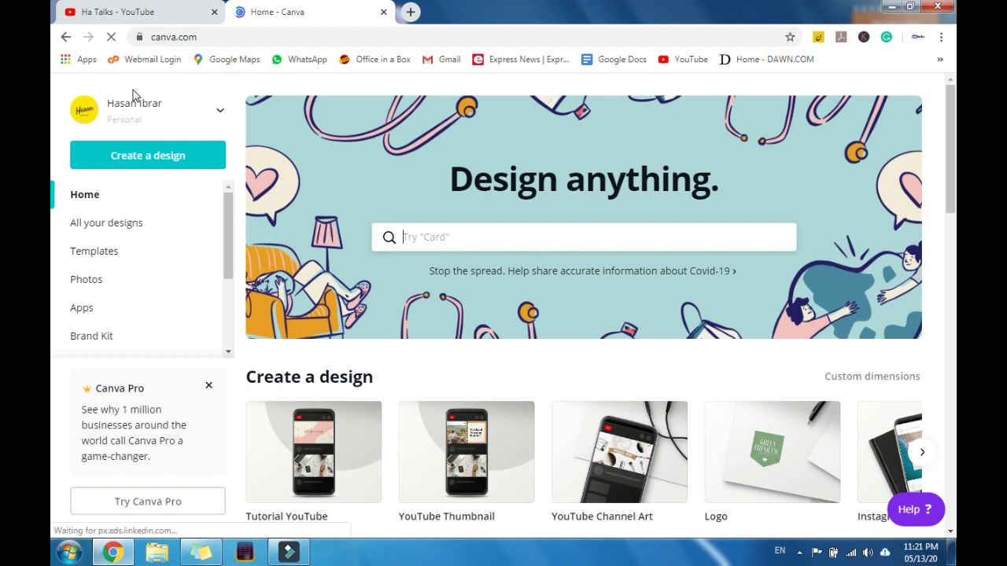
# Search Create a design for 'youtube thumbnail' and start a blank YouTube Thumbnail design
pyautogui.click(176, 156)
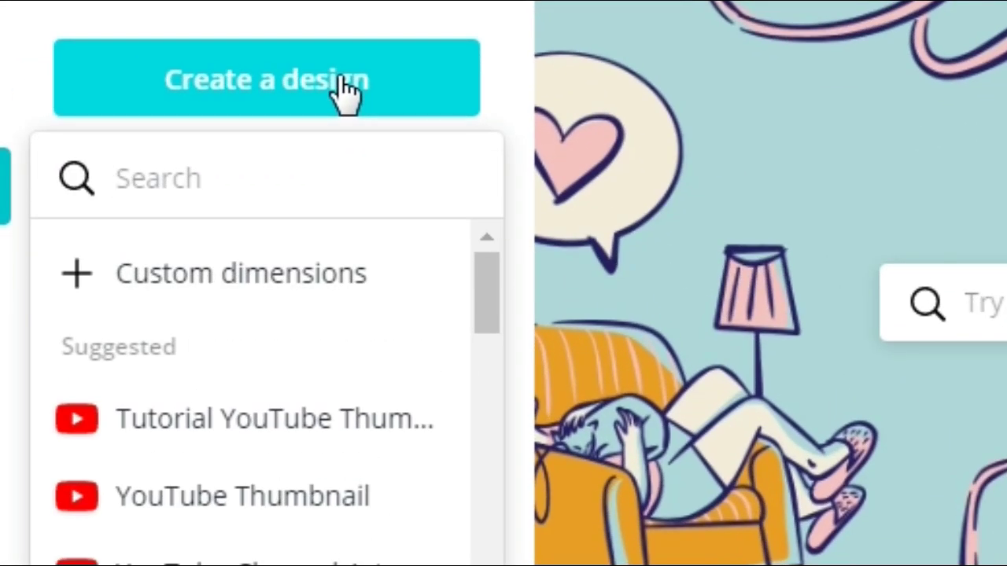
pyautogui.write('you')
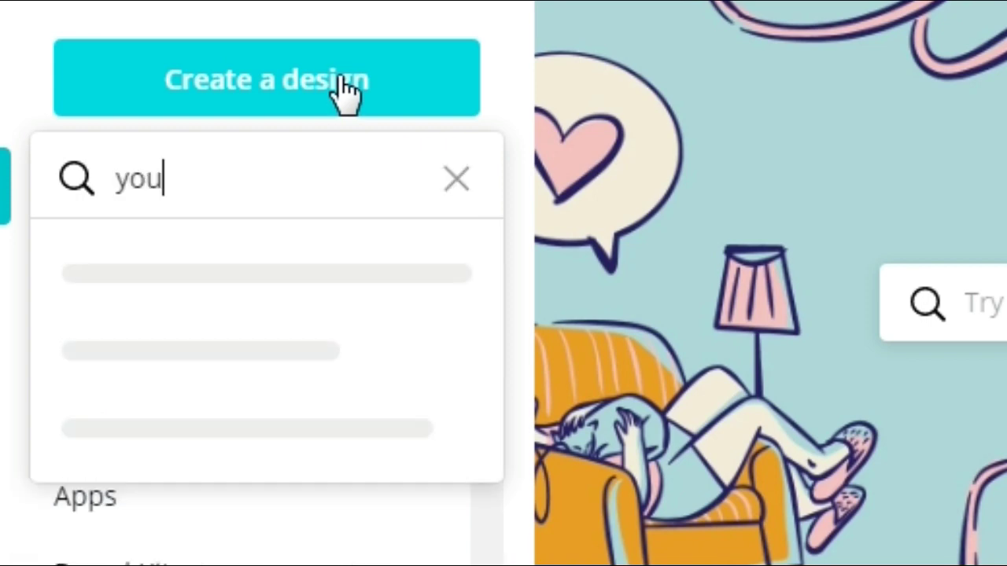
pyautogui.write('tibe')
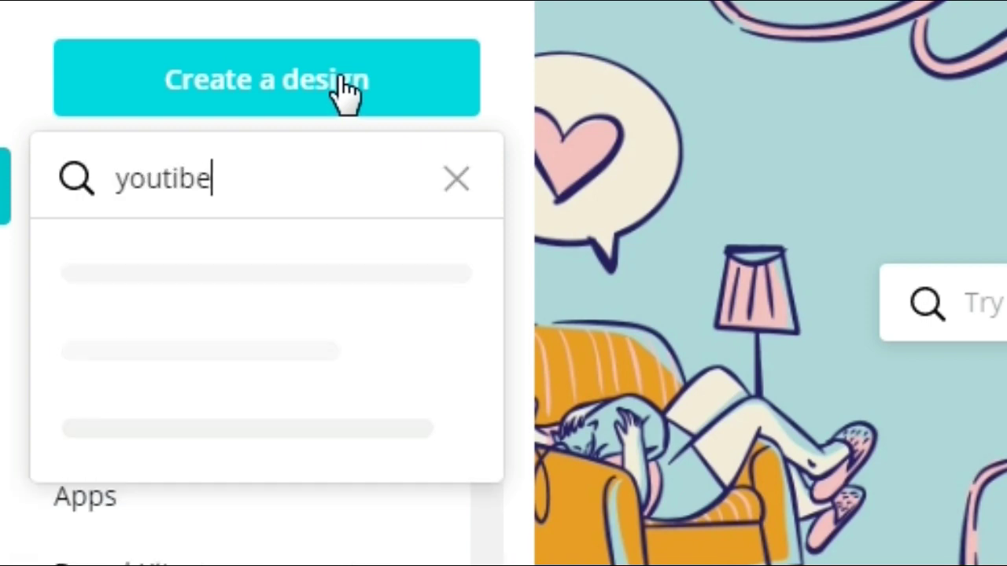
pyautogui.press('BackSpace')
pyautogui.press('BackSpace')
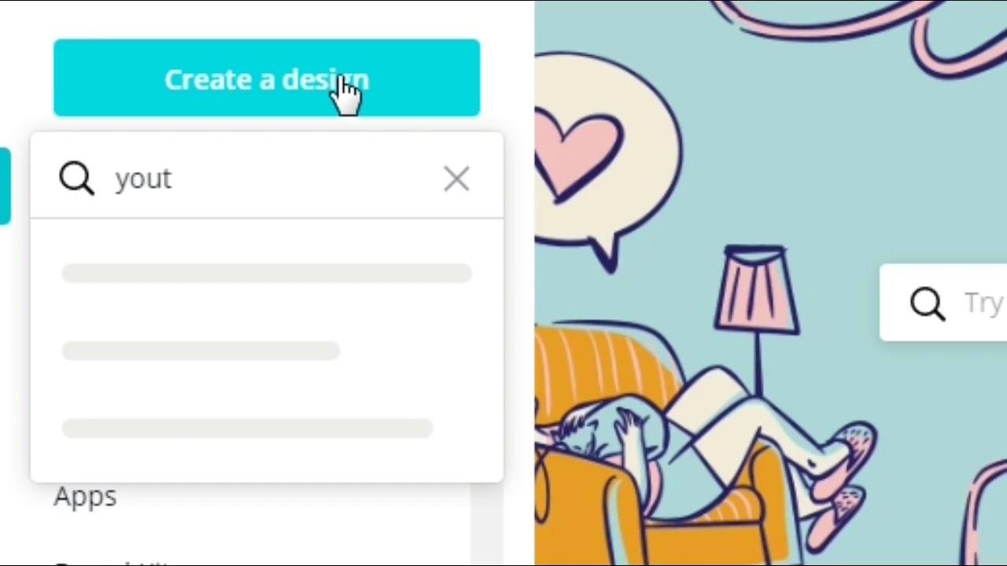
pyautogui.write('ube ')
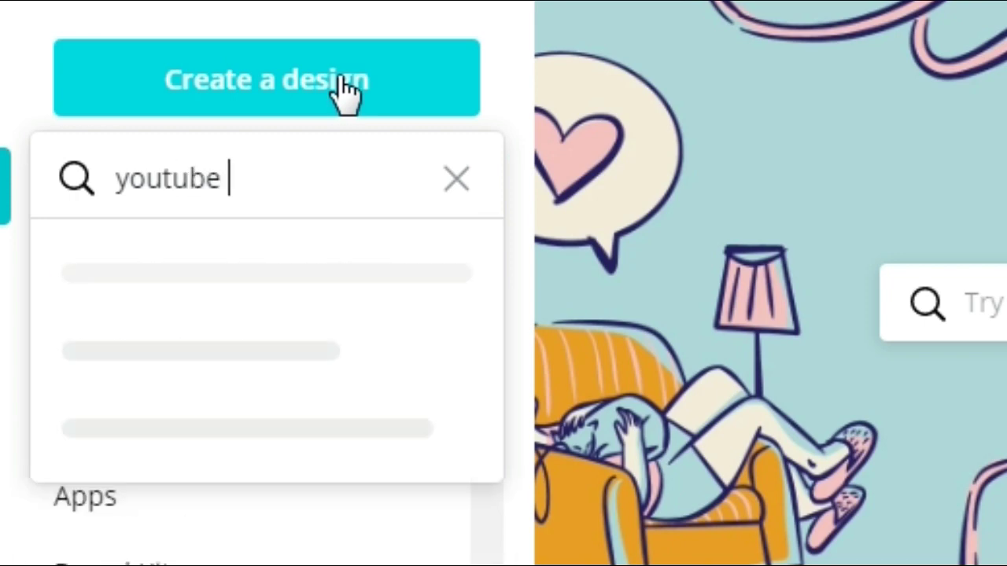
pyautogui.write('thum')
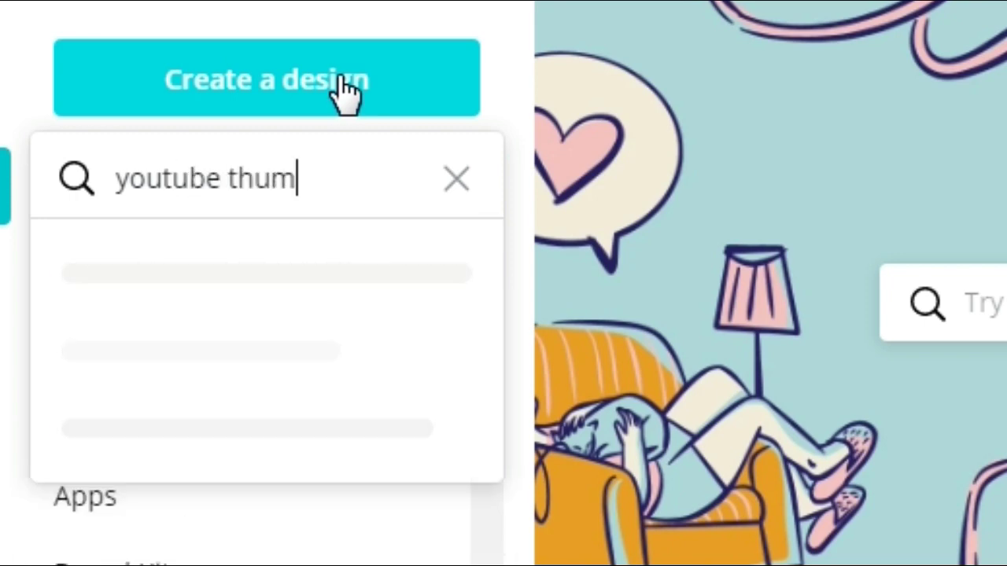
pyautogui.write('b')
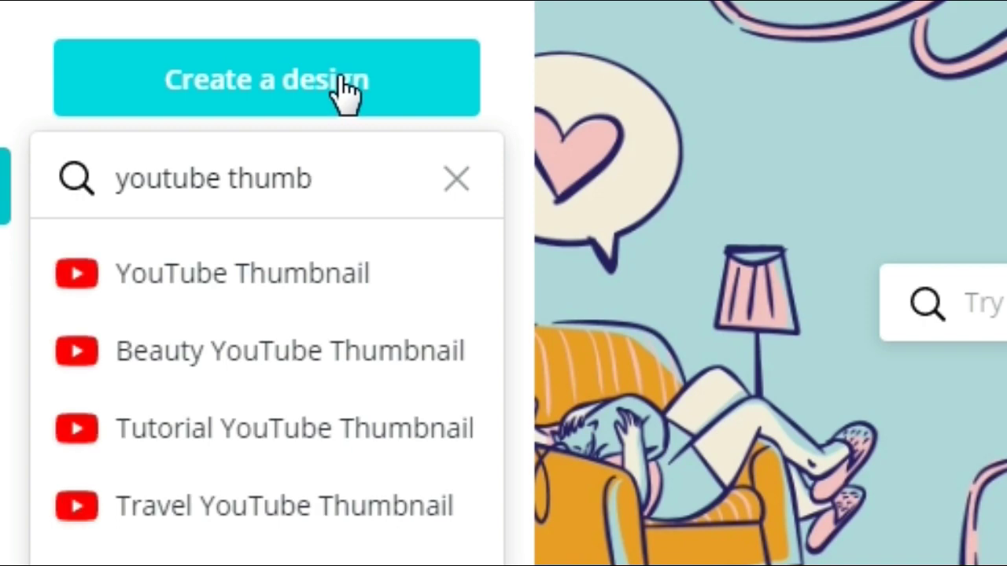
pyautogui.write('nail')
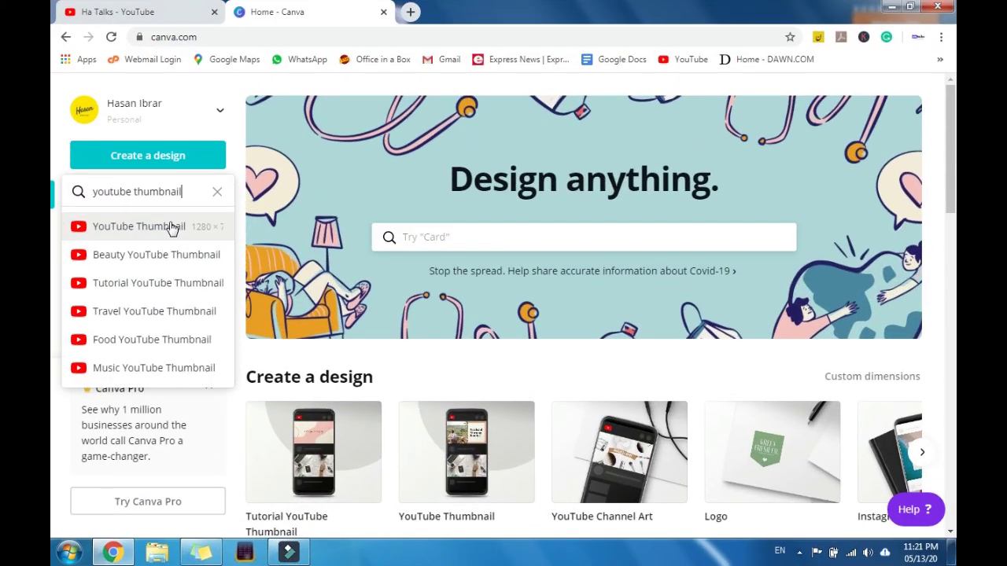
pyautogui.click(172, 228)
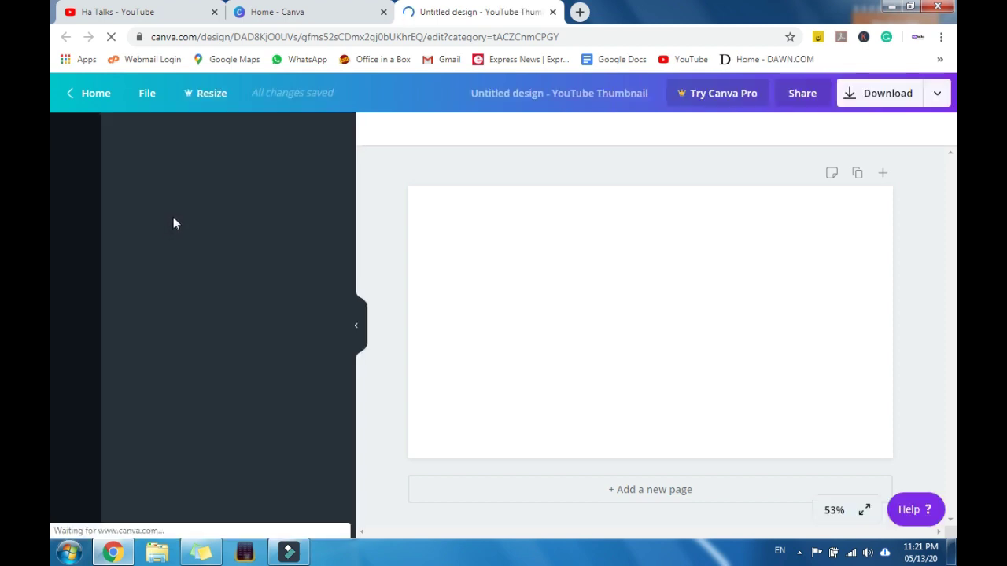
# Scroll the Ha Talks Videos list to view the '15 Business Ideas to Start' thumbnail
pyautogui.click(133, 14)
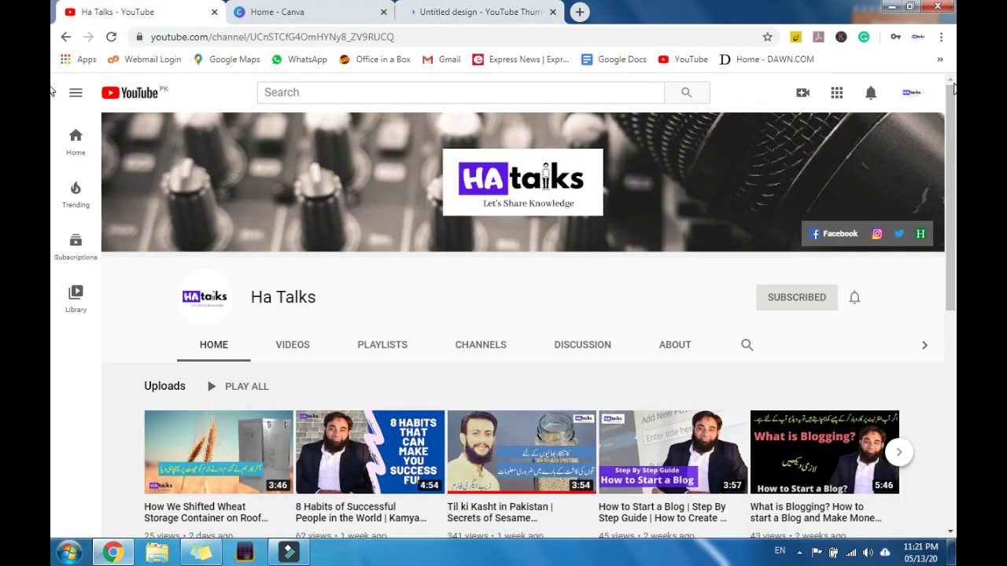
pyautogui.click(950, 134)
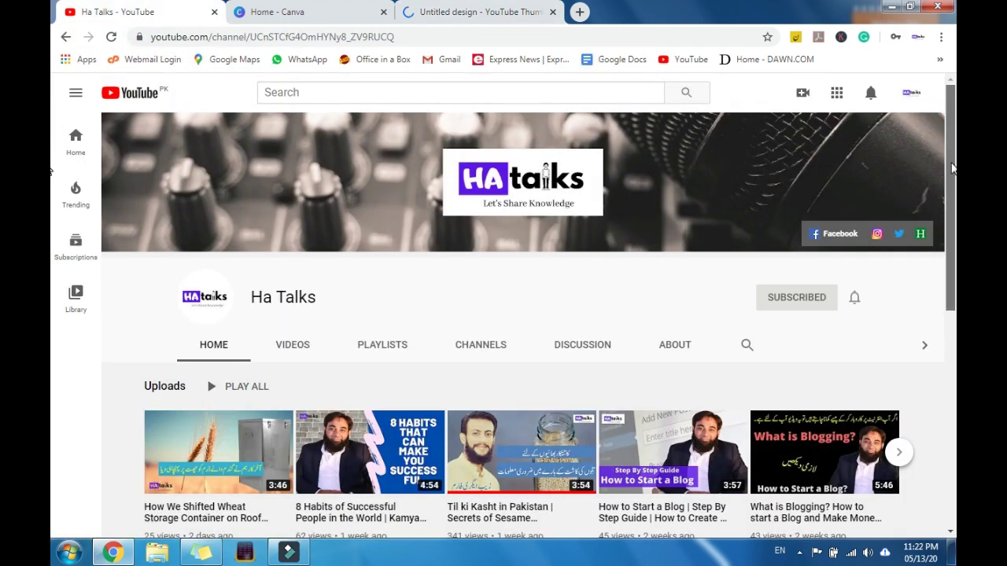
pyautogui.moveTo(950, 135); pyautogui.dragTo(951, 225)
pyautogui.scroll(-1, 436, 198)
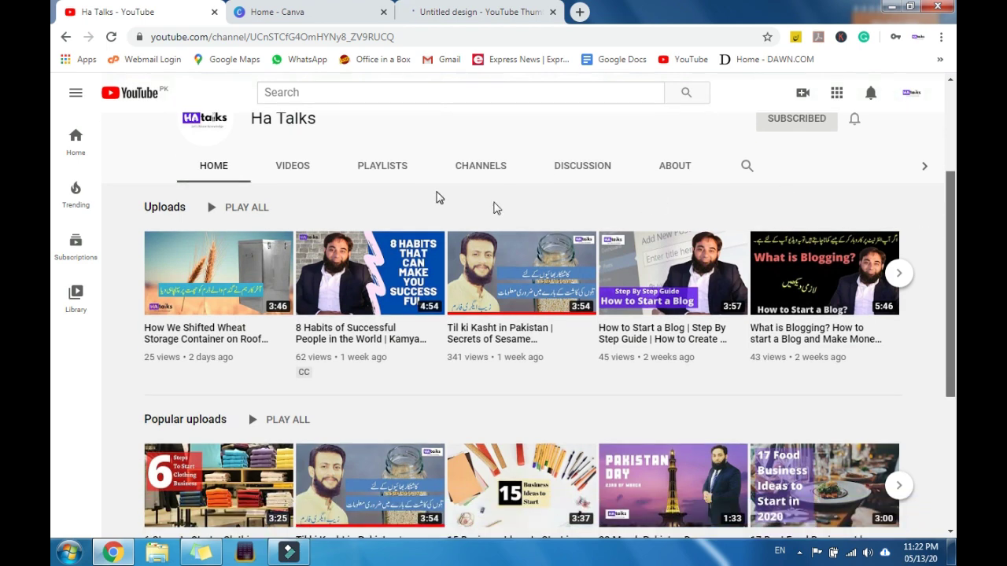
pyautogui.click(299, 152)
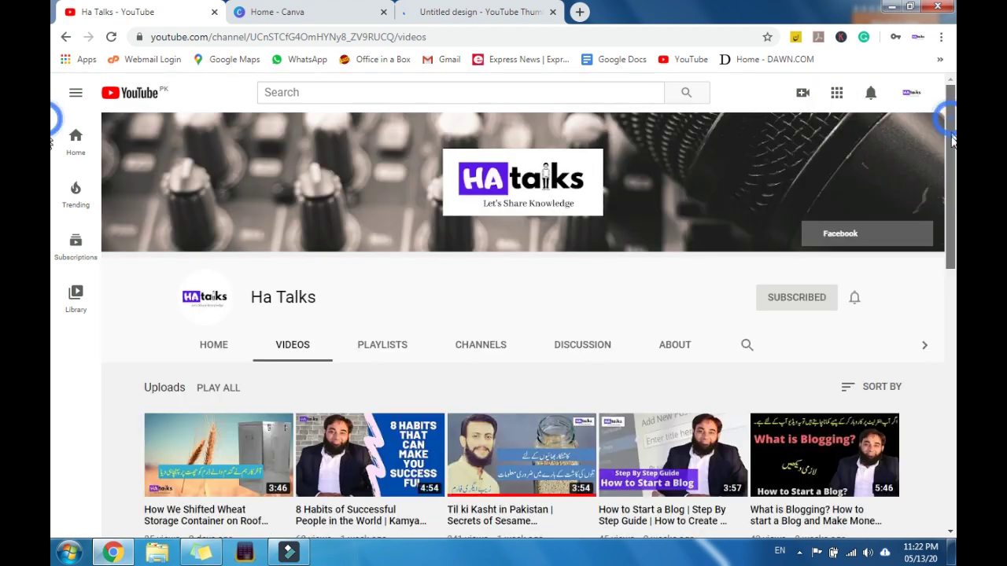
pyautogui.moveTo(952, 120); pyautogui.dragTo(950, 228)
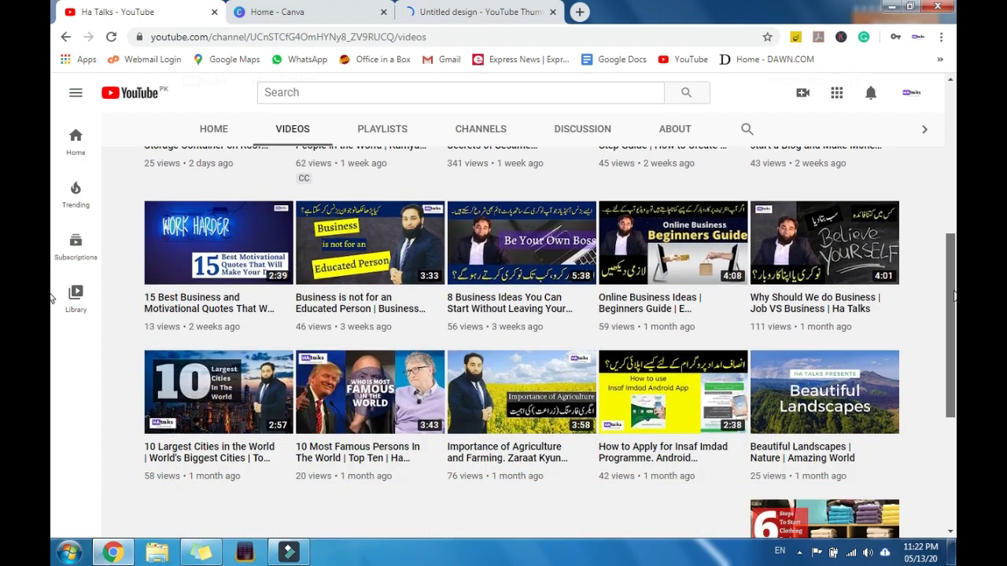
pyautogui.moveTo(949, 228); pyautogui.dragTo(954, 391)
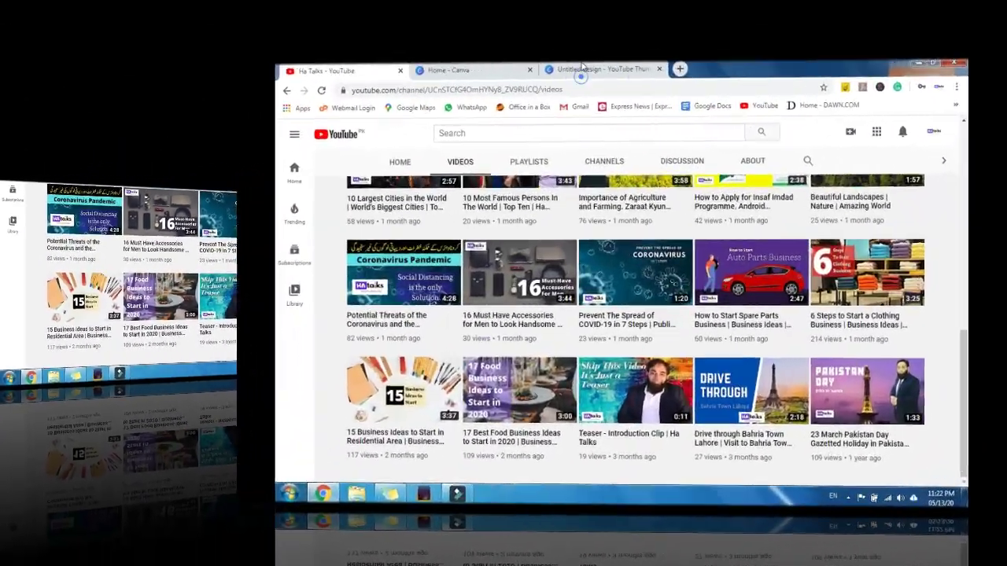
# Give the blank thumbnail a free dark grey gradient background and show the uploaded images
pyautogui.click(581, 68)
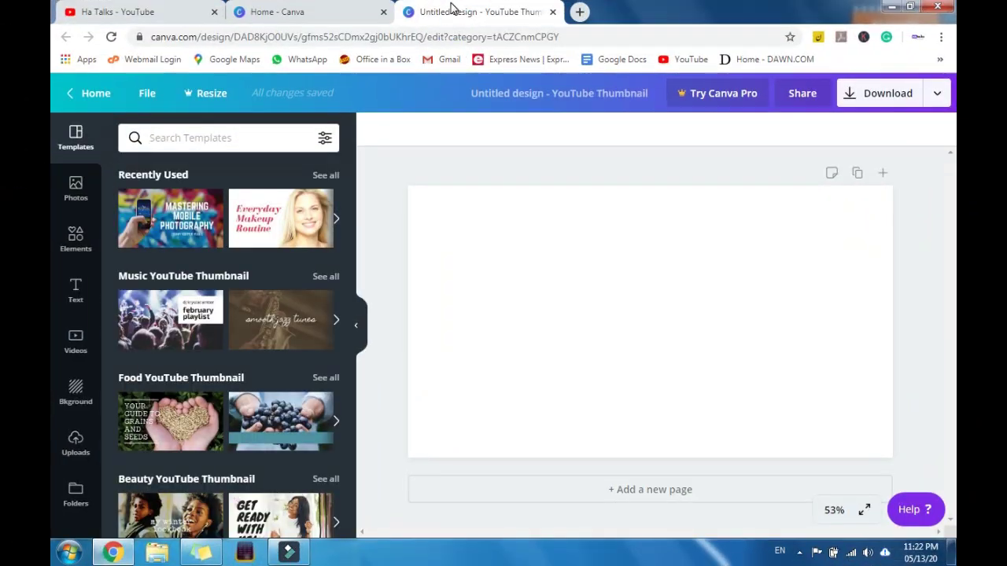
pyautogui.click(523, 309)
pyautogui.click(77, 403)
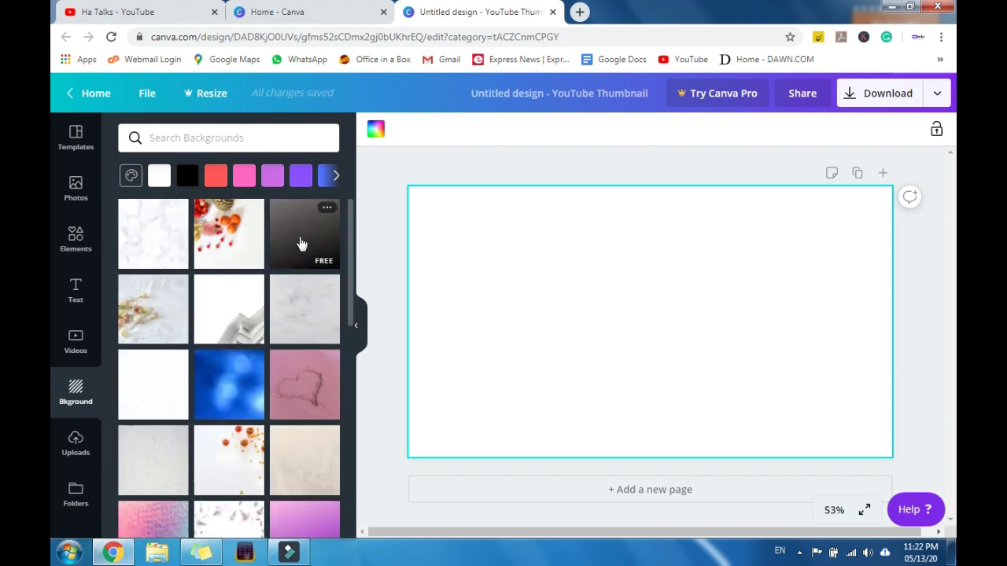
pyautogui.click(300, 244)
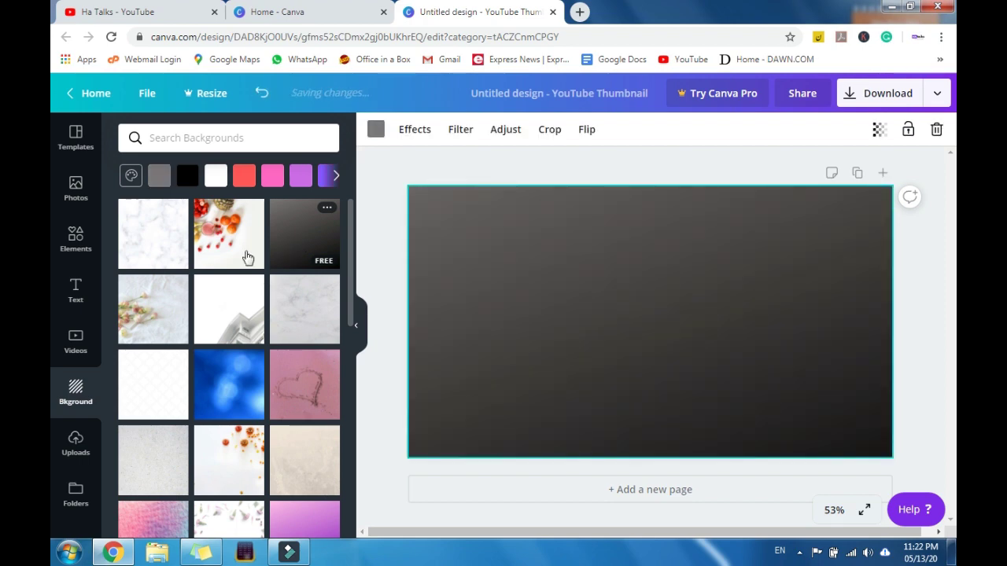
pyautogui.click(76, 443)
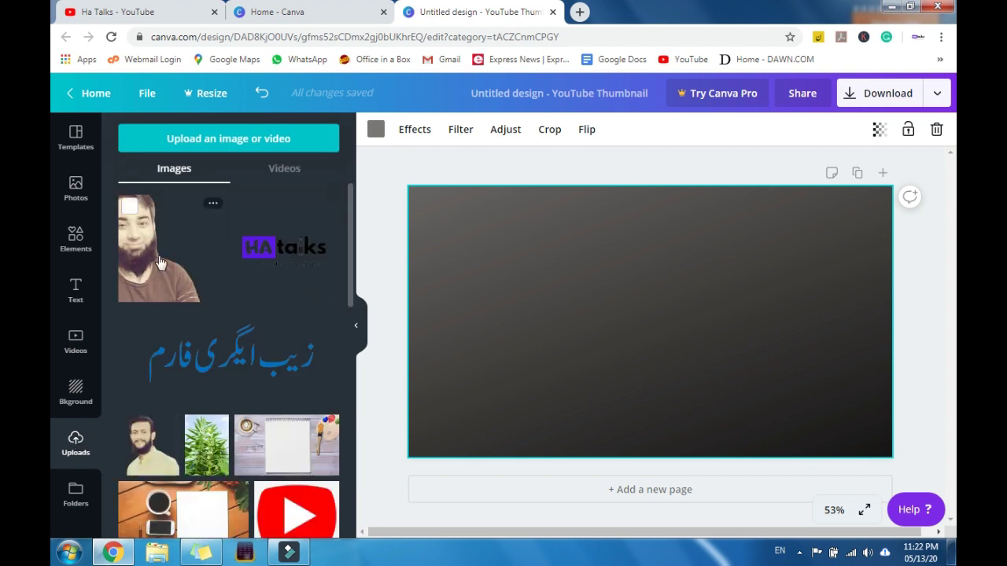
# Add the uploaded portrait at the left edge, enlarged to full page height, 565 px wide
pyautogui.click(159, 262)
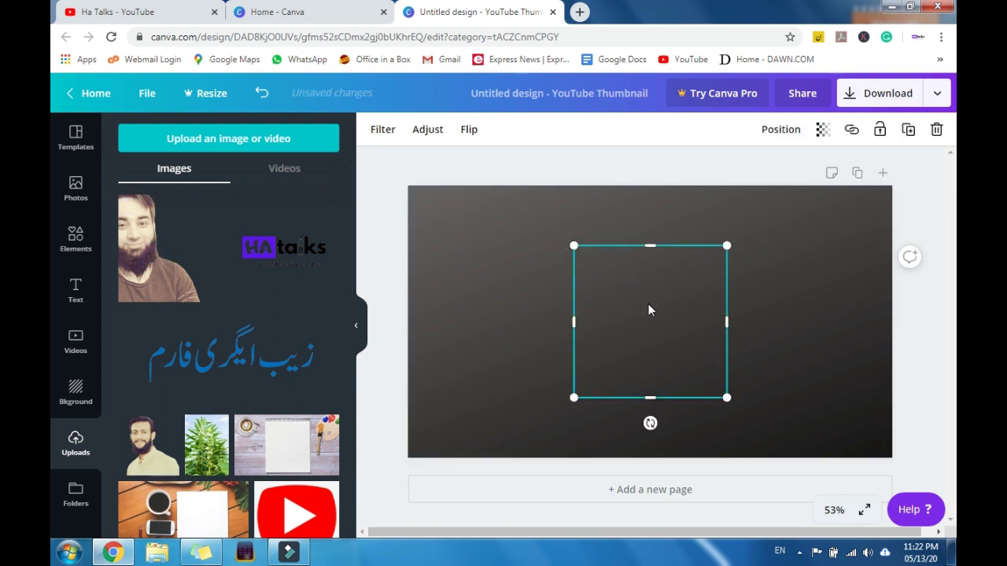
pyautogui.moveTo(646, 315); pyautogui.dragTo(479, 378)
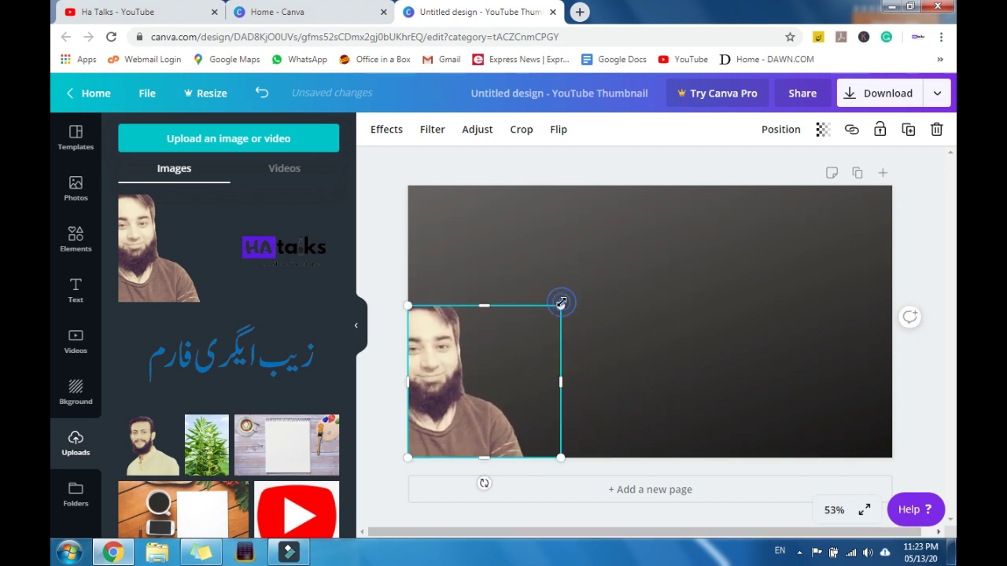
pyautogui.moveTo(561, 303); pyautogui.dragTo(670, 175)
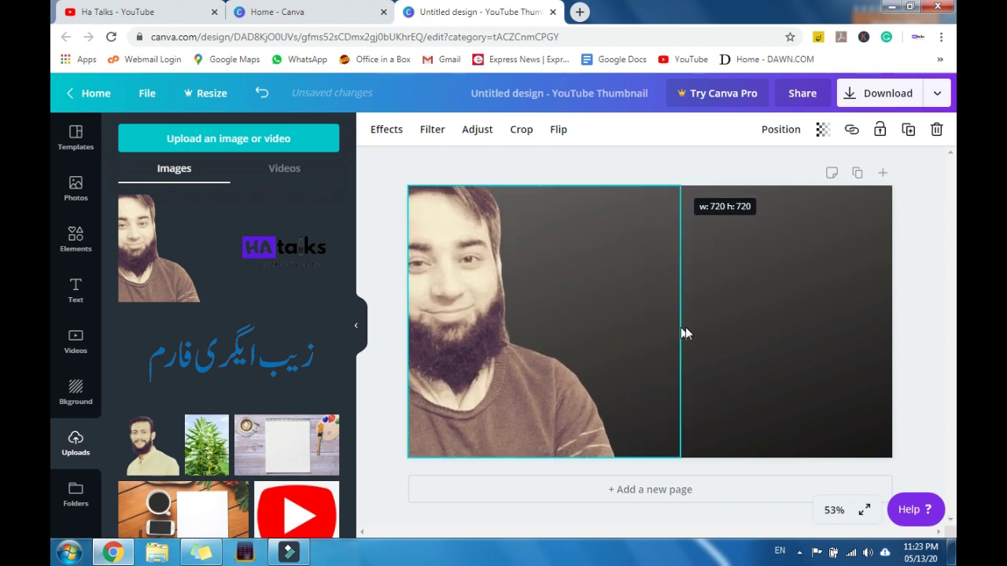
pyautogui.moveTo(671, 175)
pyautogui.mouseDown()
pyautogui.moveTo(680, 324)
pyautogui.moveTo(620, 335)
pyautogui.mouseUp()
pyautogui.click(386, 244)
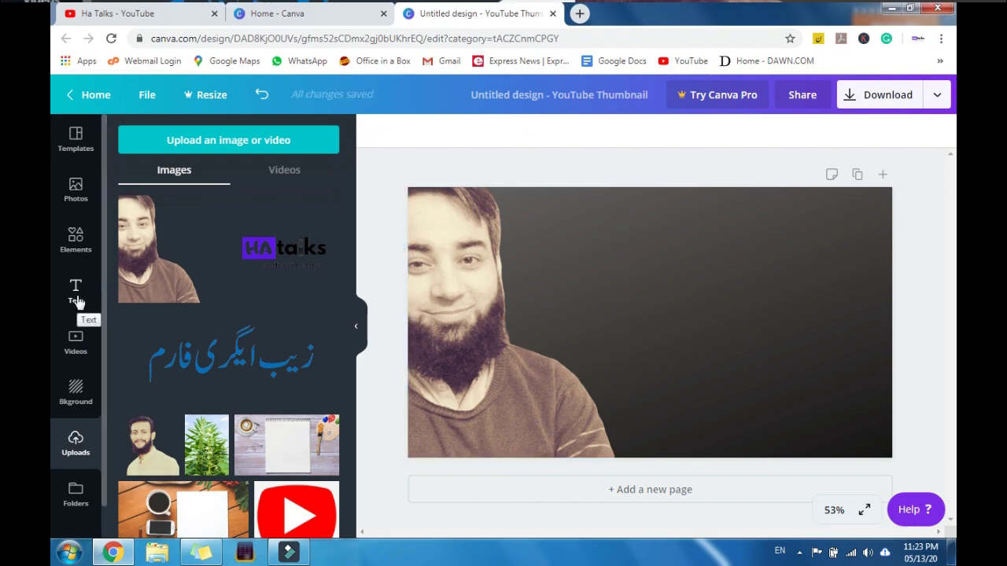
# Add a size-50 'Add a heading' text box, move it up beside the portrait, then glance at YouTube
pyautogui.click(79, 299)
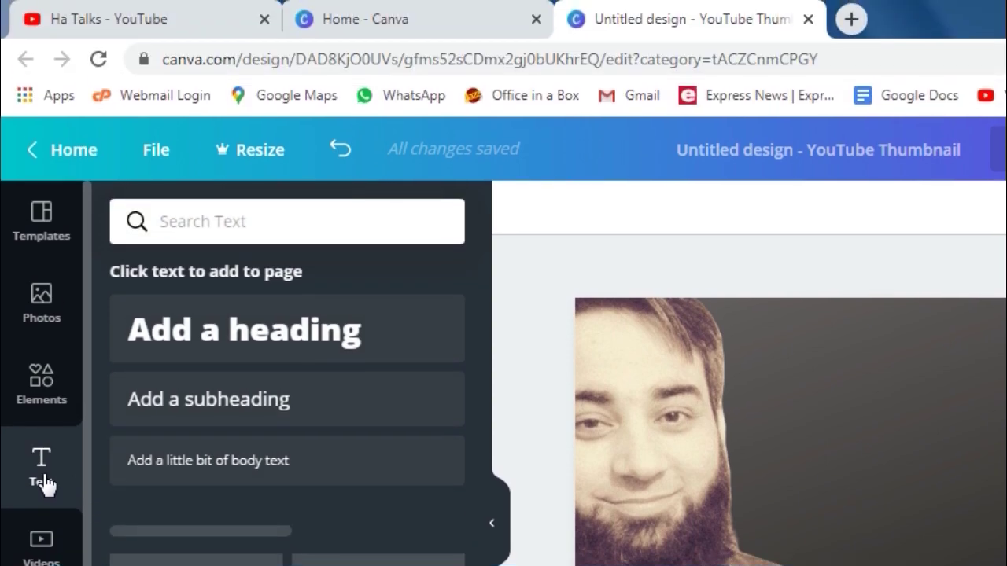
pyautogui.click(233, 340)
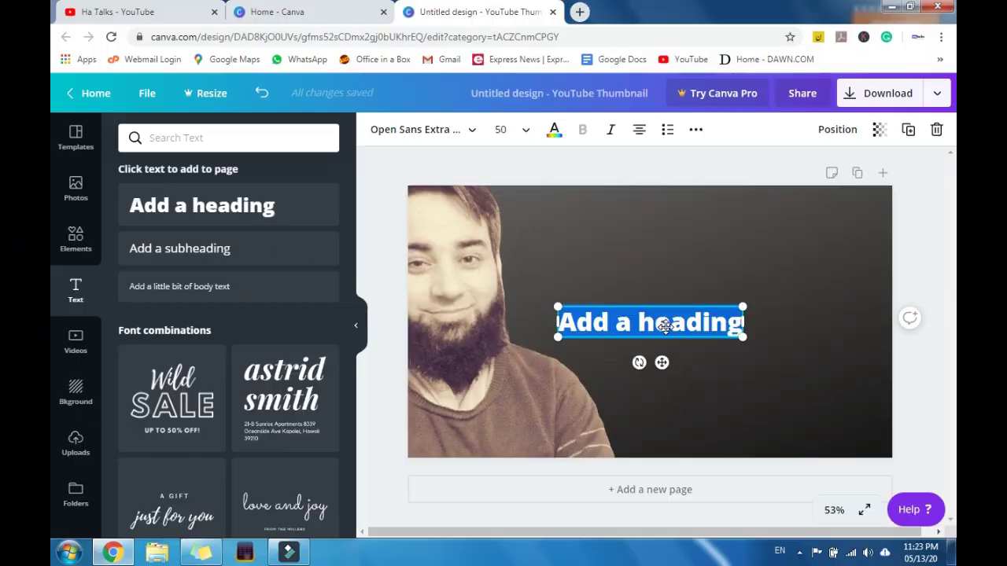
pyautogui.moveTo(661, 360); pyautogui.dragTo(663, 296)
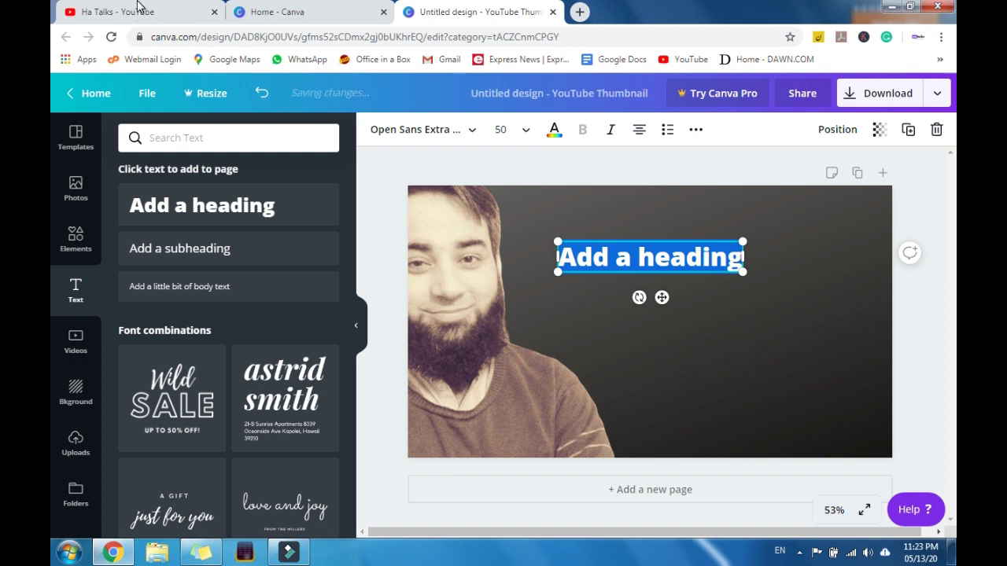
pyautogui.click(138, 8)
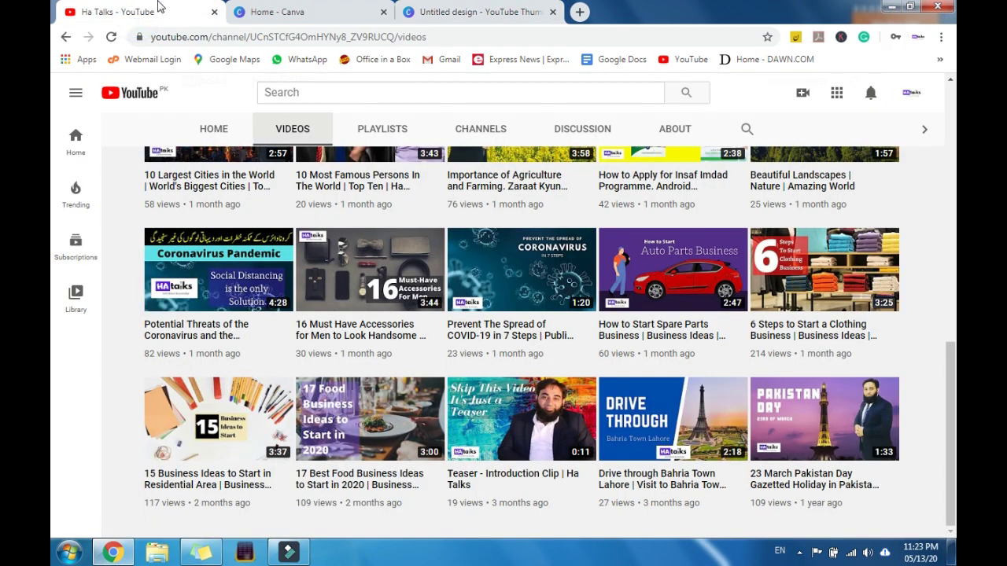
pyautogui.click(485, 8)
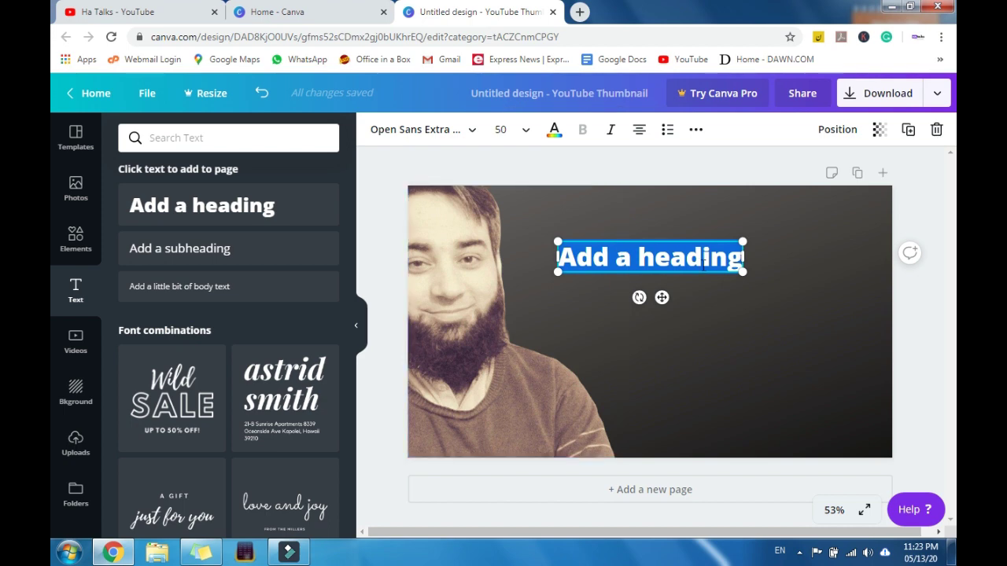
# Change the heading text to '15' and enlarge it to font size 100
pyautogui.write('15')
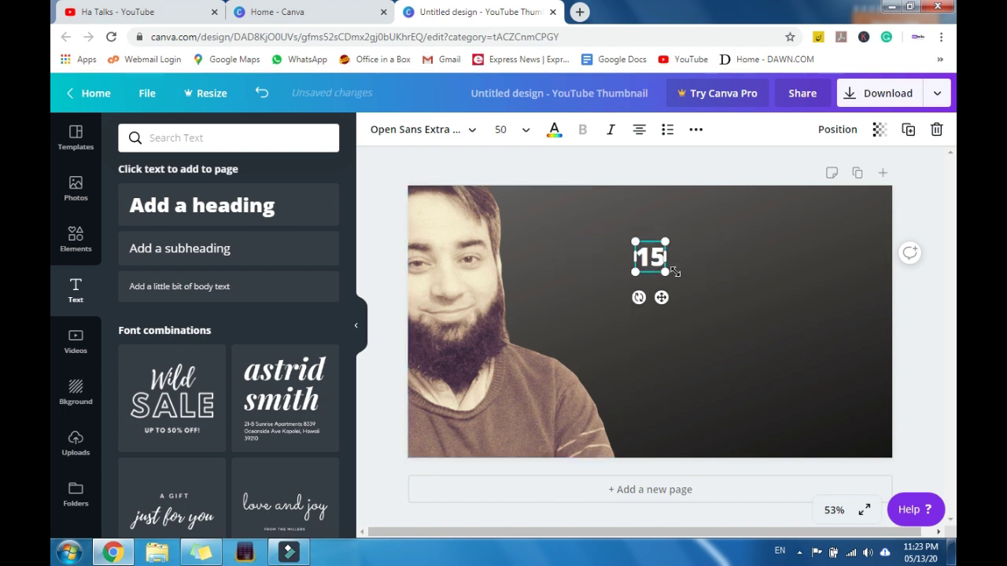
pyautogui.moveTo(674, 271); pyautogui.dragTo(688, 307)
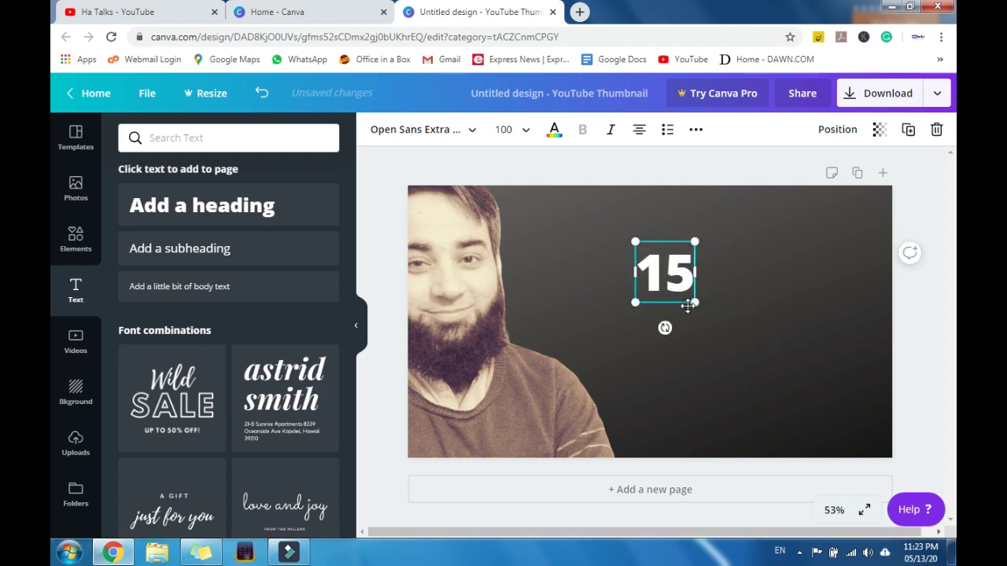
pyautogui.click(595, 292)
pyautogui.click(691, 356)
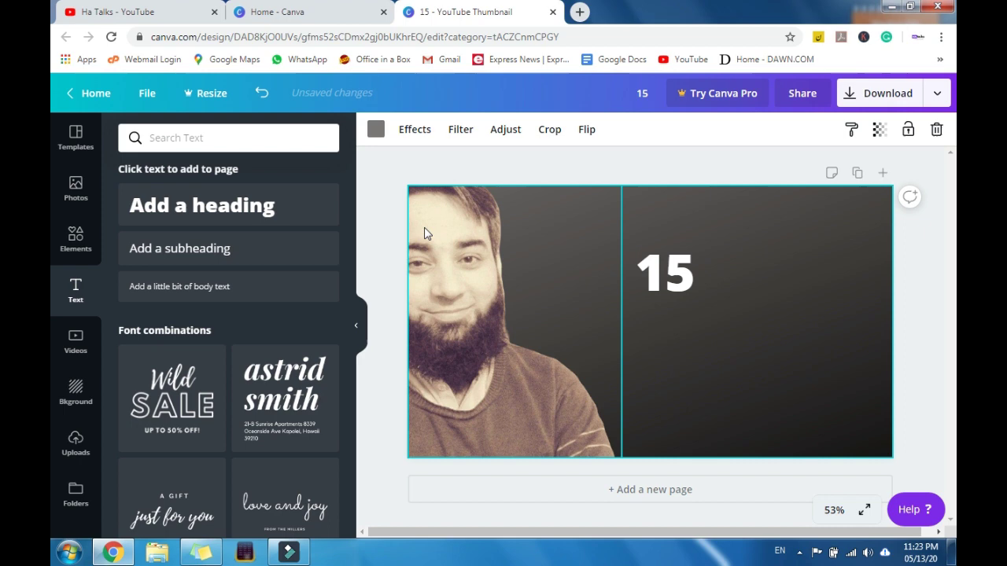
# Add 'Business' and 'Ideas to' headings, stacked one under the other right of the 15
pyautogui.click(248, 206)
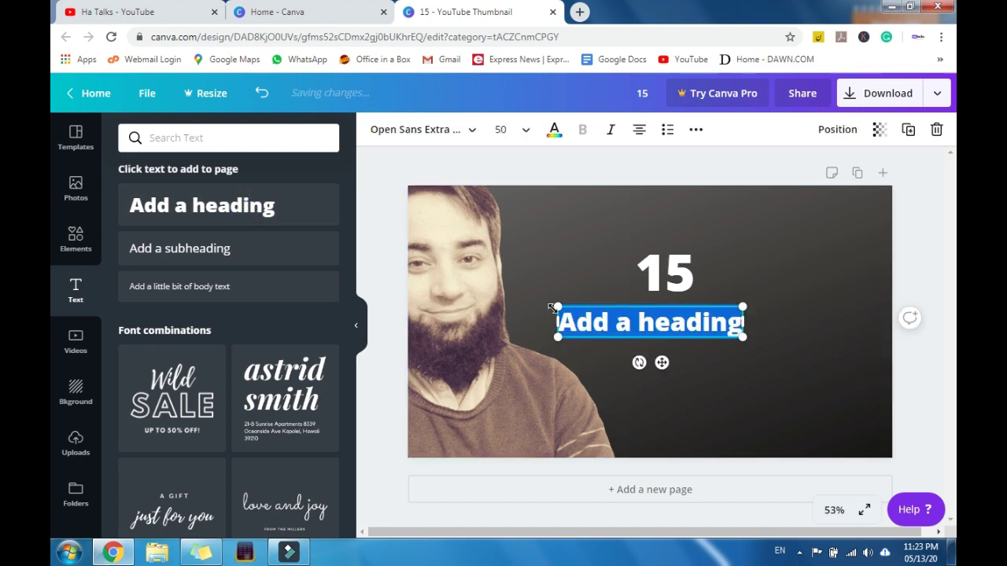
pyautogui.write('Busi')
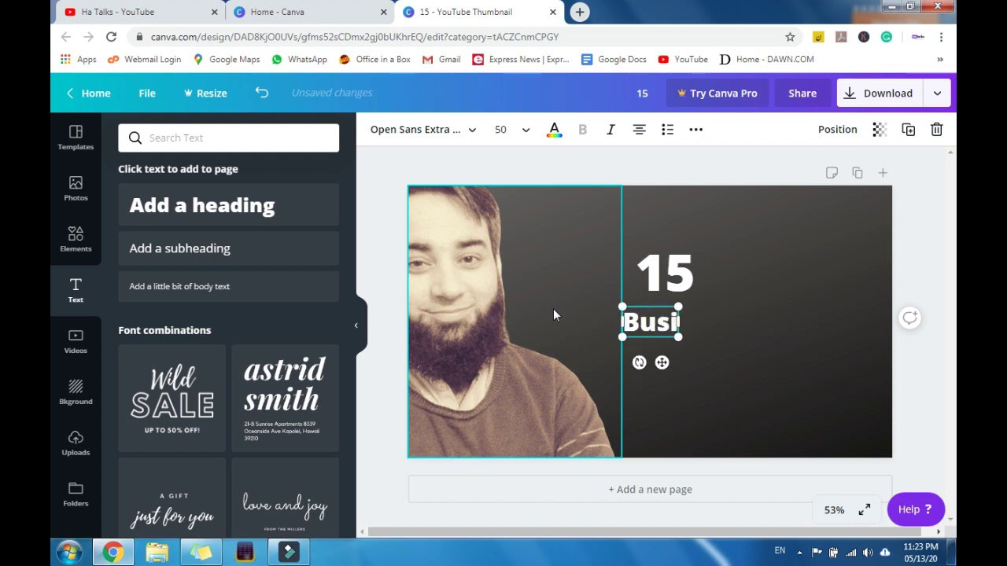
pyautogui.write('ness')
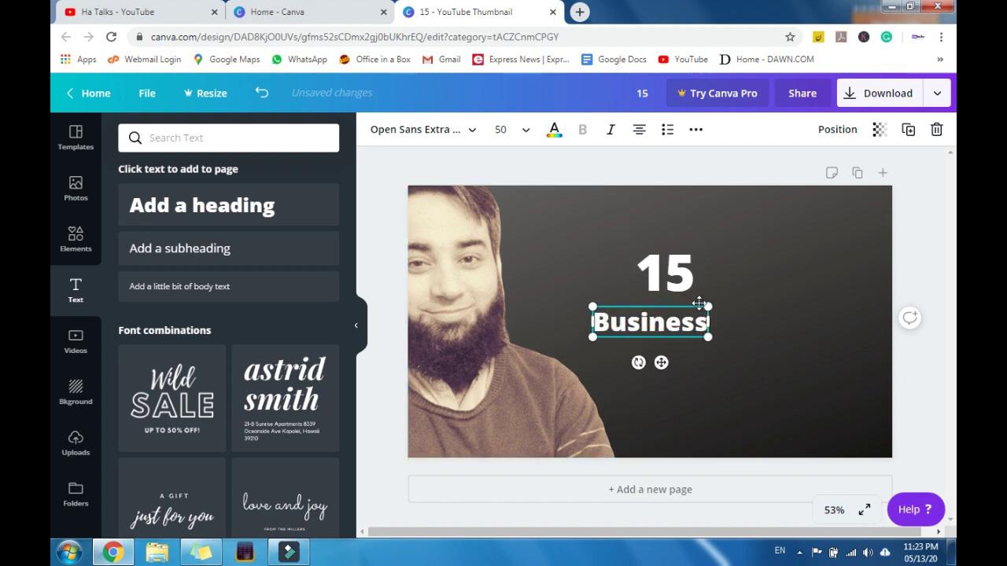
pyautogui.moveTo(699, 304); pyautogui.dragTo(802, 241)
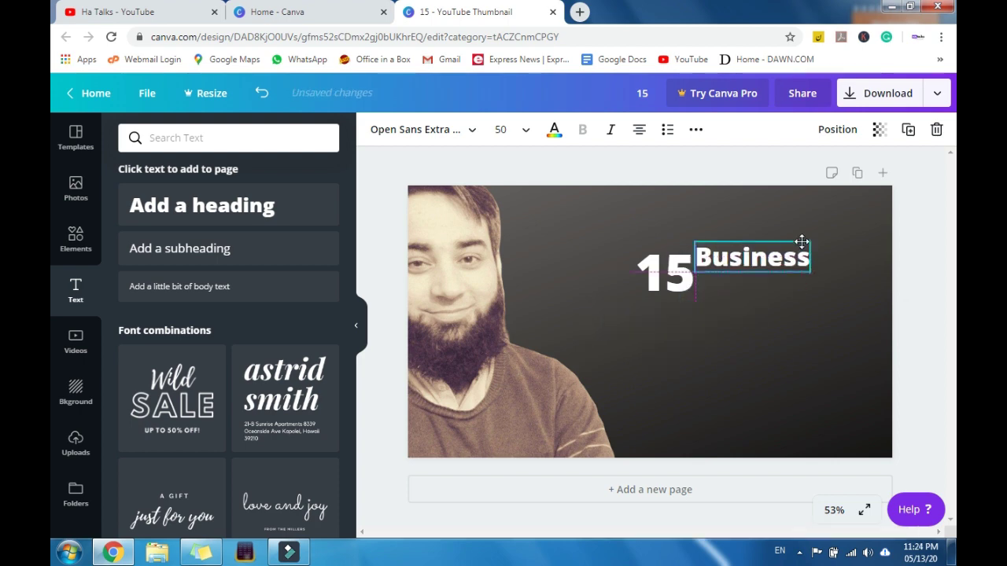
pyautogui.click(693, 333)
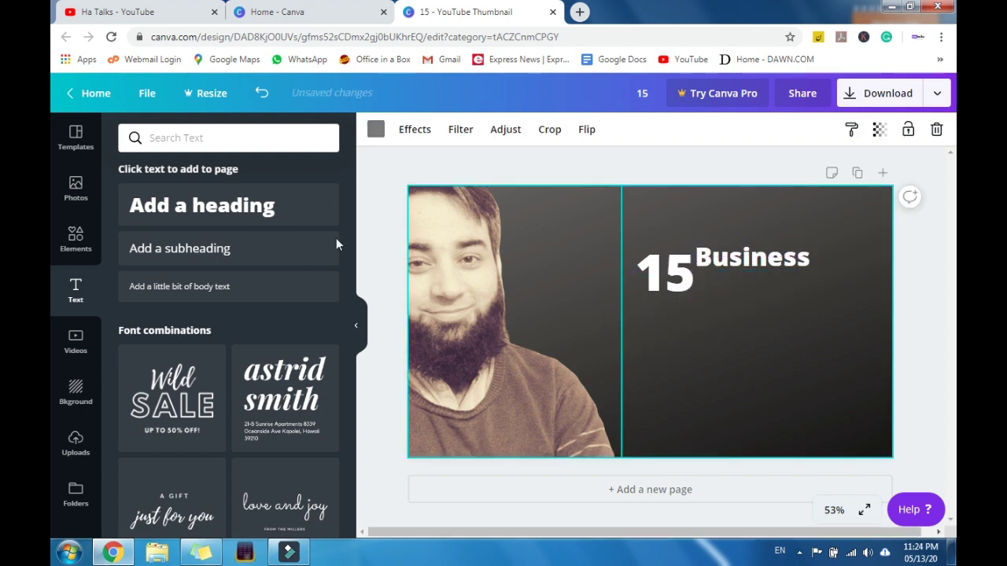
pyautogui.click(245, 217)
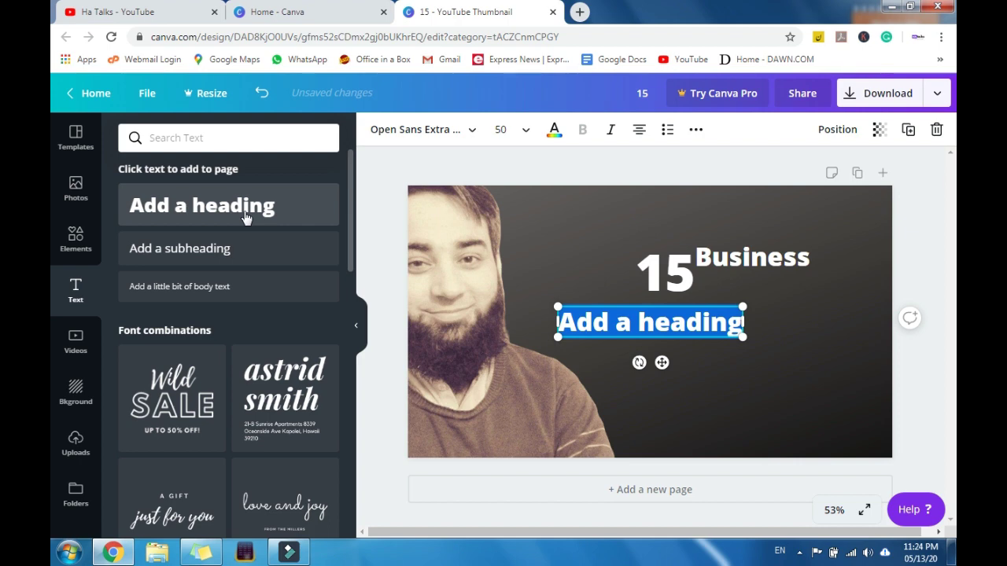
pyautogui.write('Id')
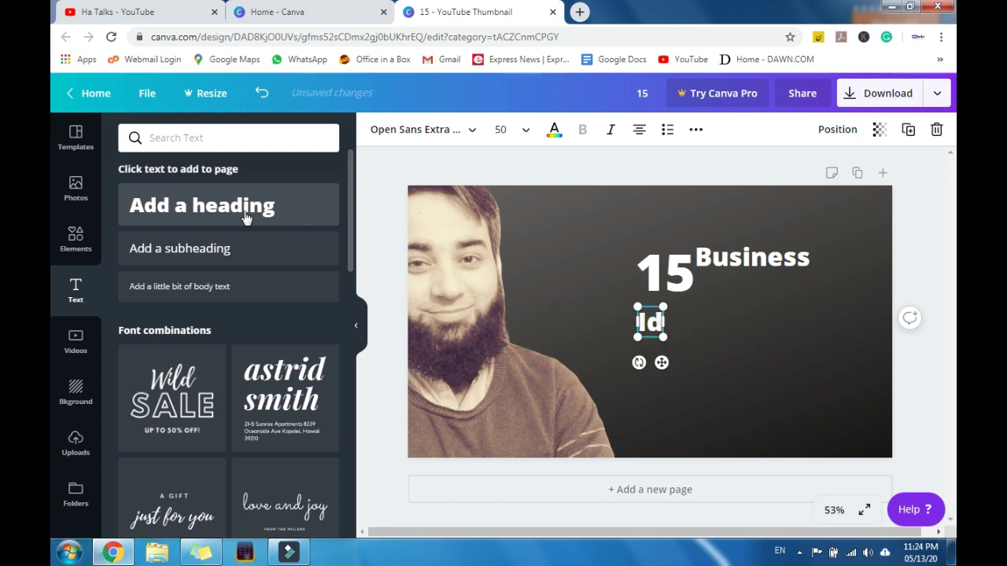
pyautogui.write('eas t')
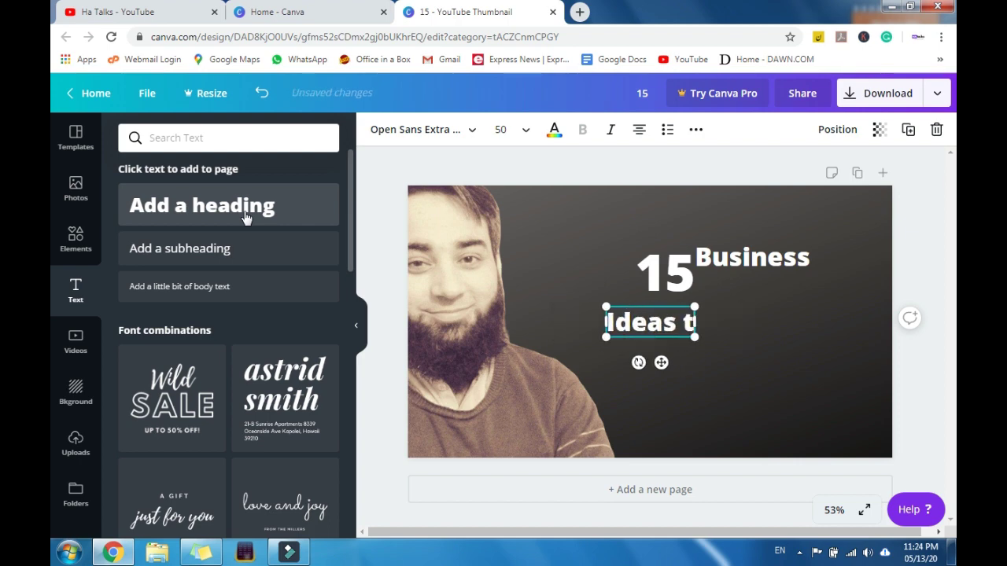
pyautogui.write('o')
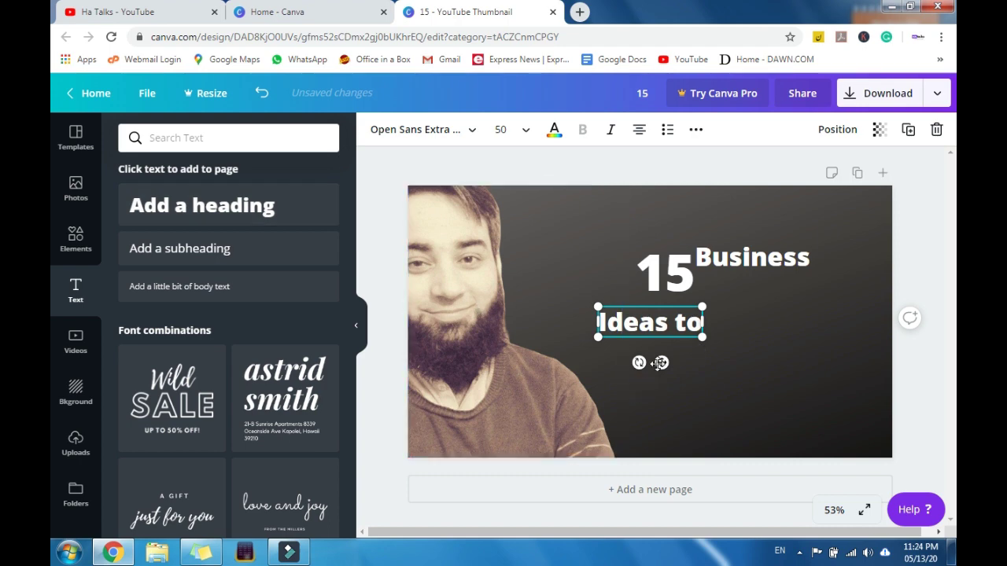
pyautogui.moveTo(660, 362); pyautogui.dragTo(760, 329)
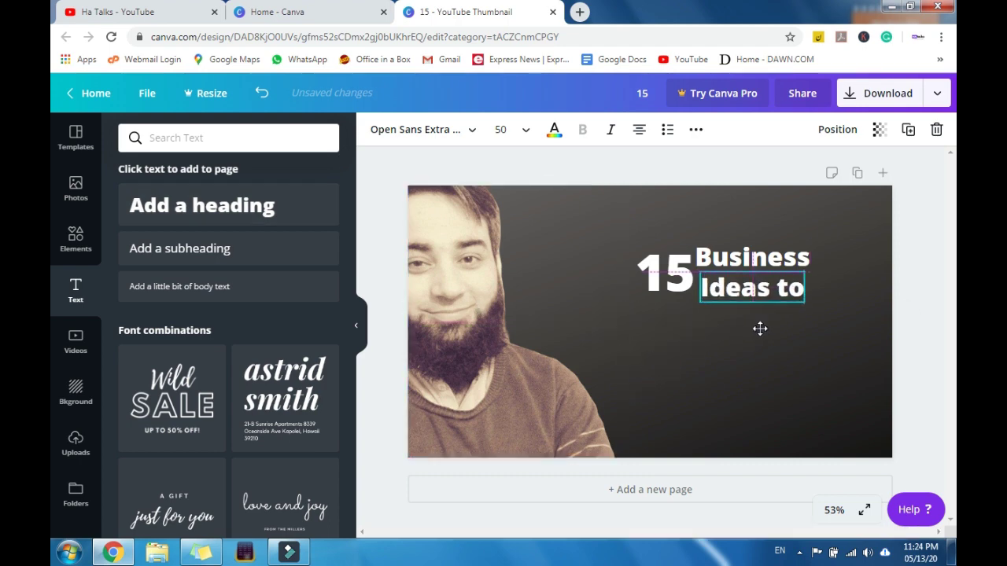
pyautogui.click(550, 294)
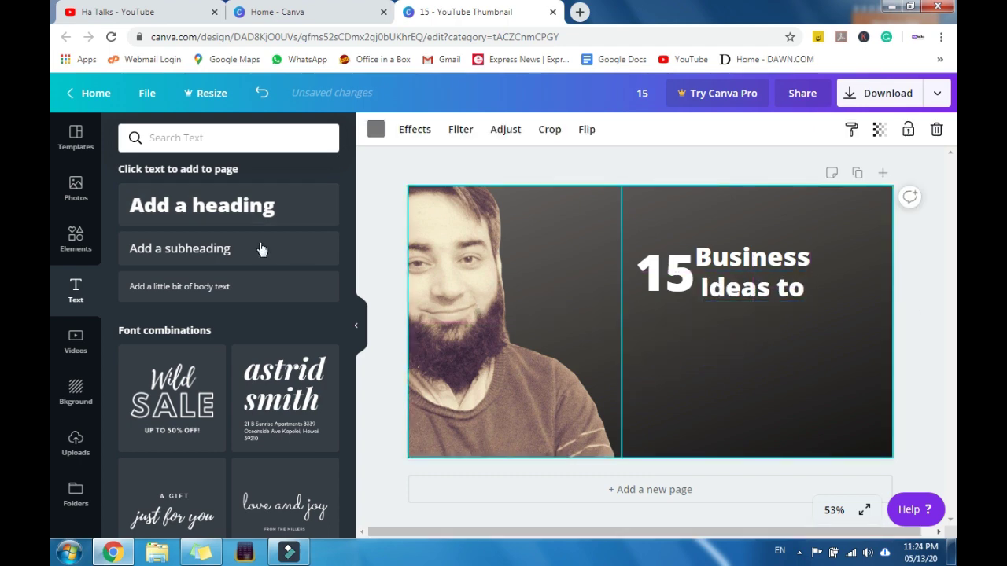
# Add a 'START' heading under 'Ideas to', align the lines, and enlarge START to size 72.1
pyautogui.click(217, 209)
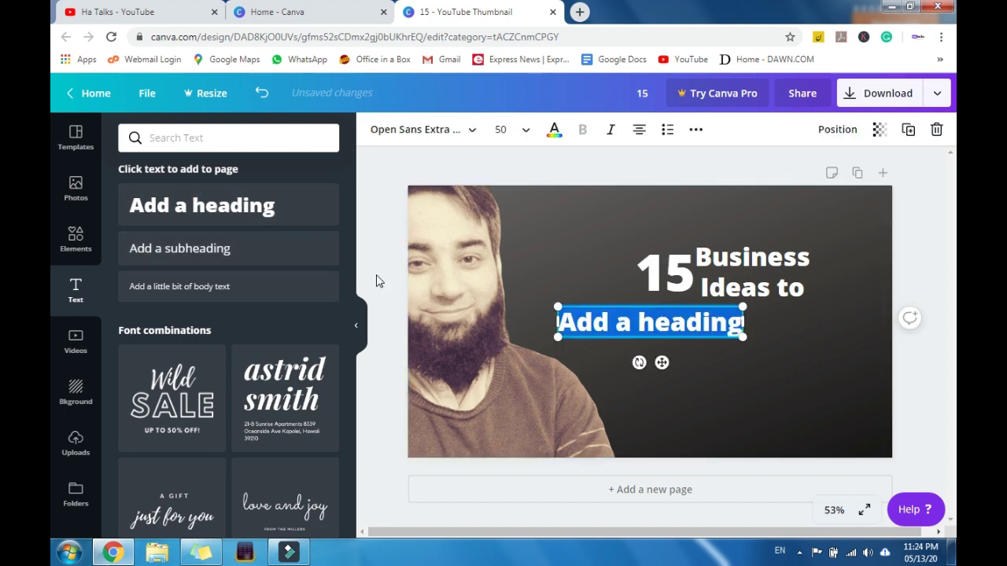
pyautogui.write('STA')
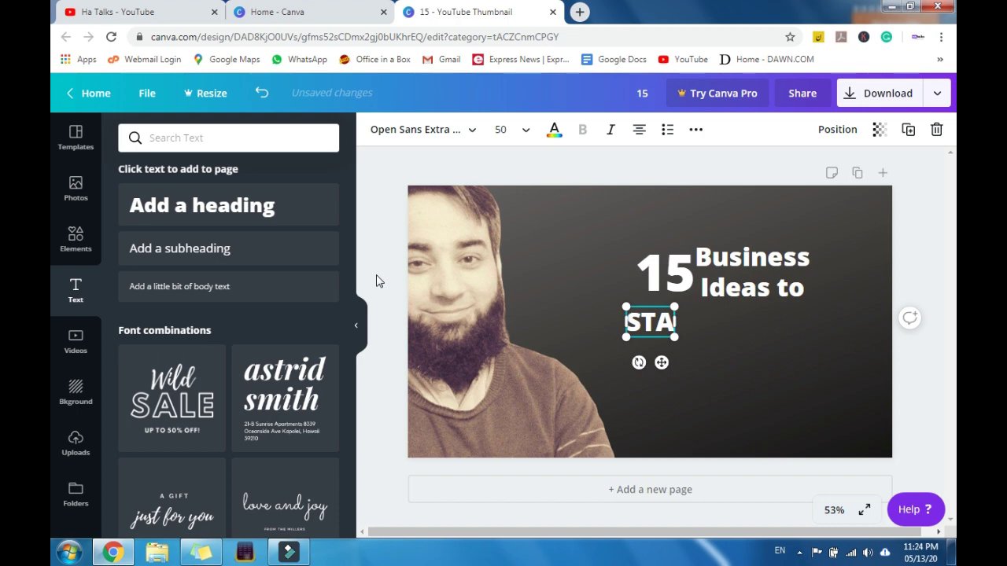
pyautogui.write('RT')
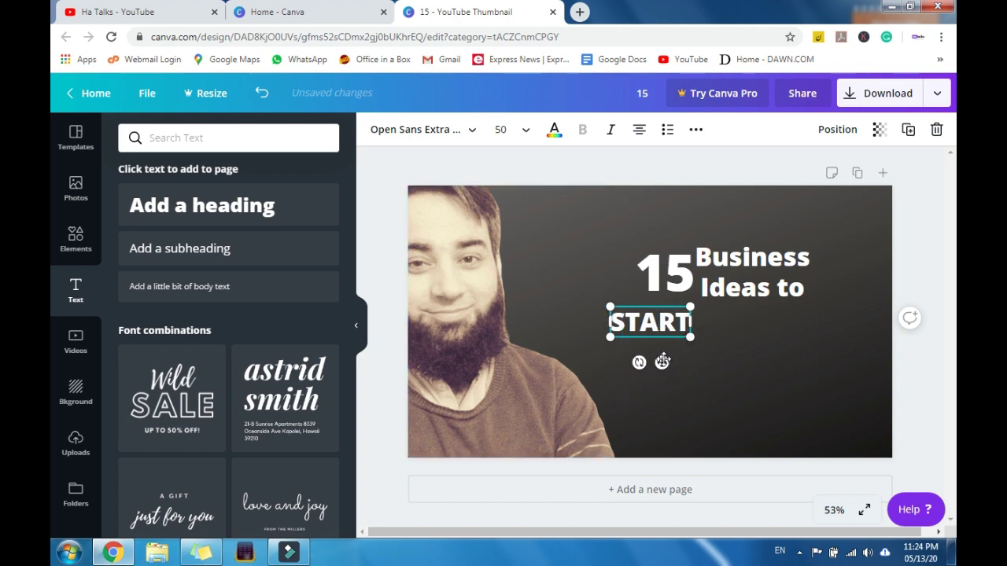
pyautogui.moveTo(663, 361); pyautogui.dragTo(754, 355)
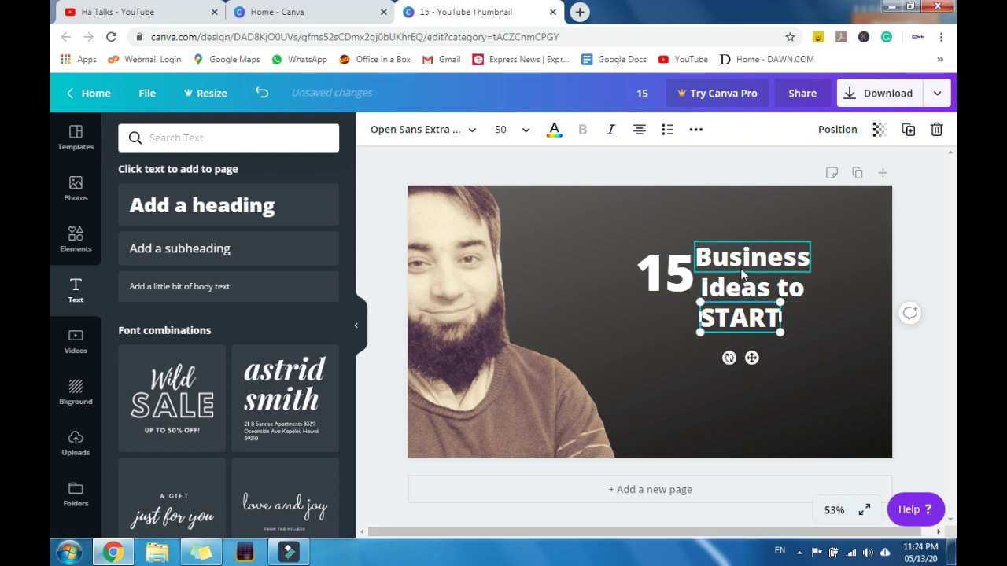
pyautogui.moveTo(742, 288); pyautogui.dragTo(735, 274)
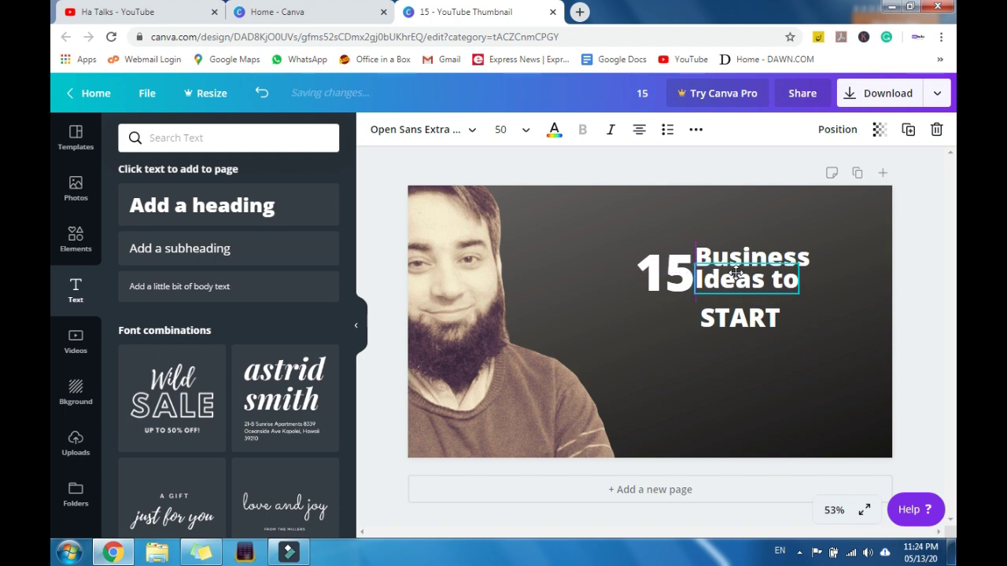
pyautogui.moveTo(735, 274); pyautogui.dragTo(737, 275)
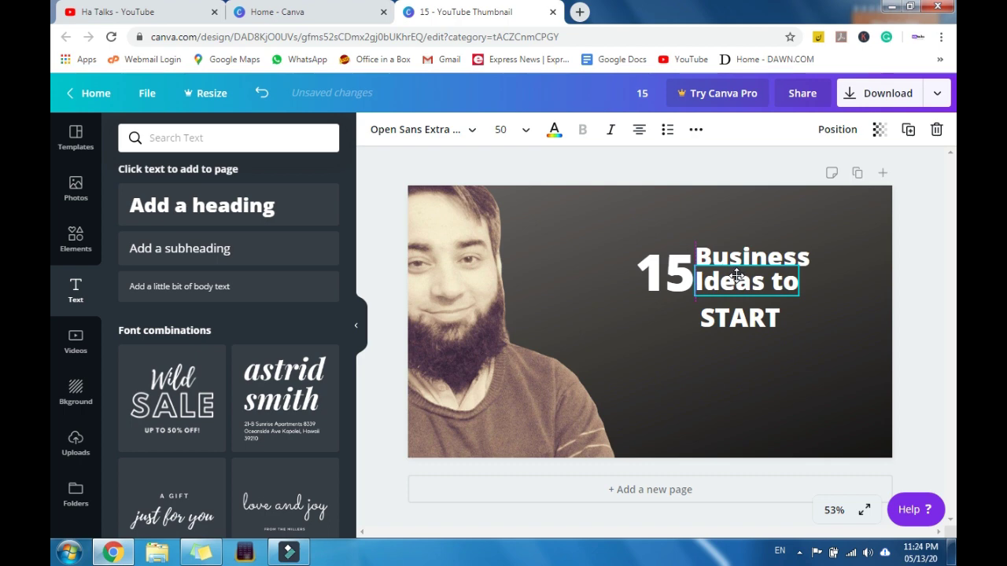
pyautogui.click(707, 382)
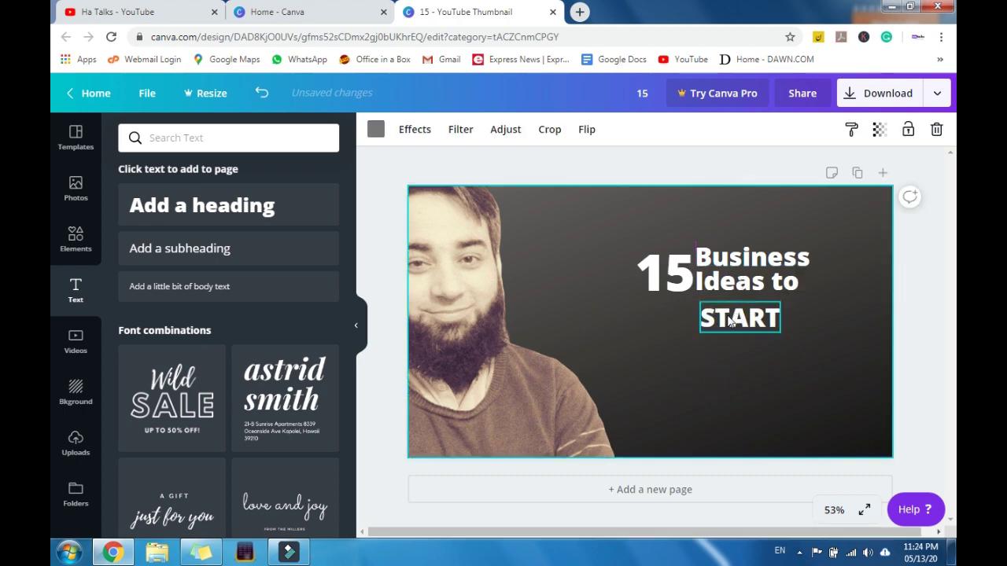
pyautogui.moveTo(730, 321)
pyautogui.mouseDown()
pyautogui.moveTo(725, 306)
pyautogui.moveTo(808, 338)
pyautogui.mouseUp()
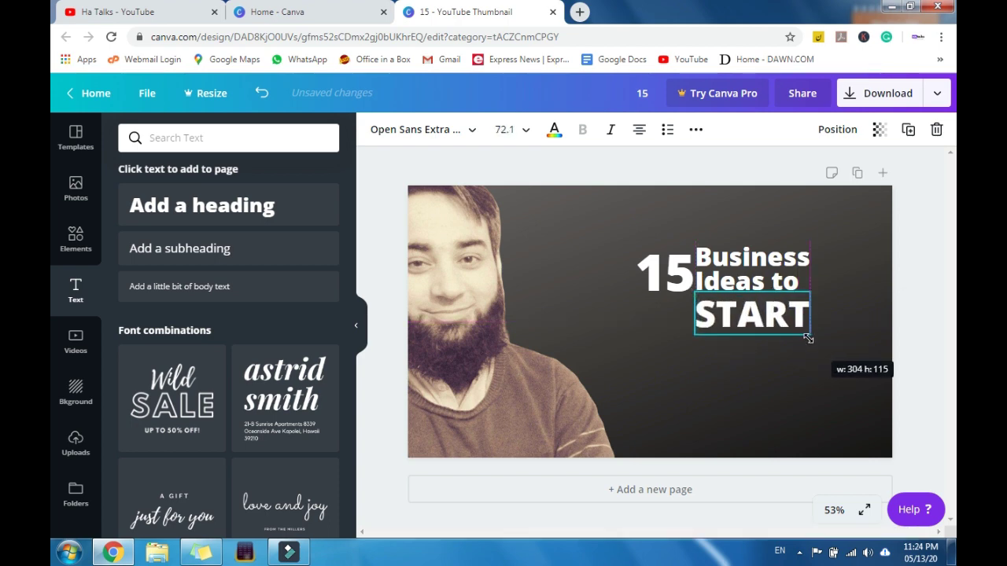
# Enlarge 'Ideas to' to size 55.3 and nudge START up closer beneath it
pyautogui.click(767, 293)
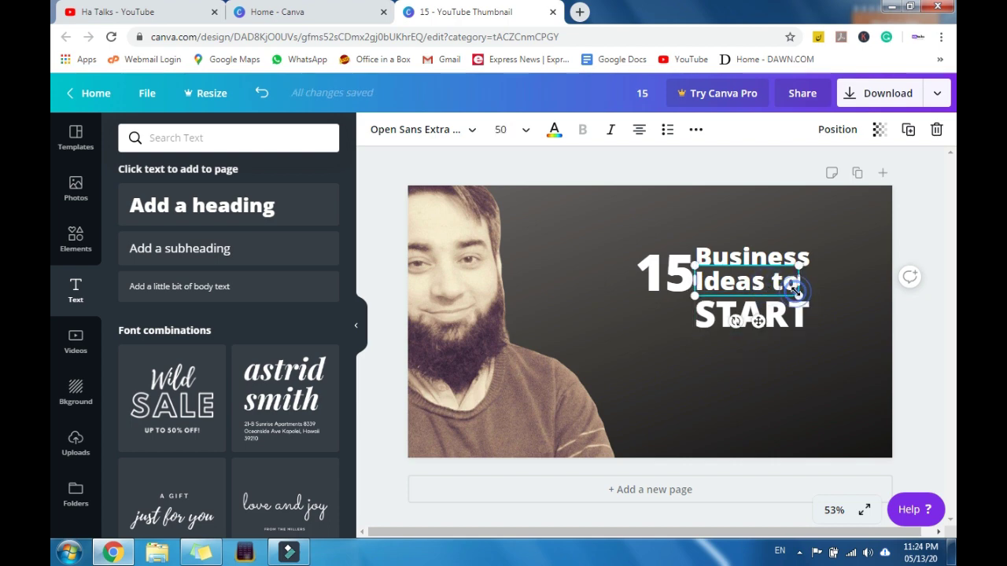
pyautogui.moveTo(798, 296); pyautogui.dragTo(799, 339)
pyautogui.click(763, 318)
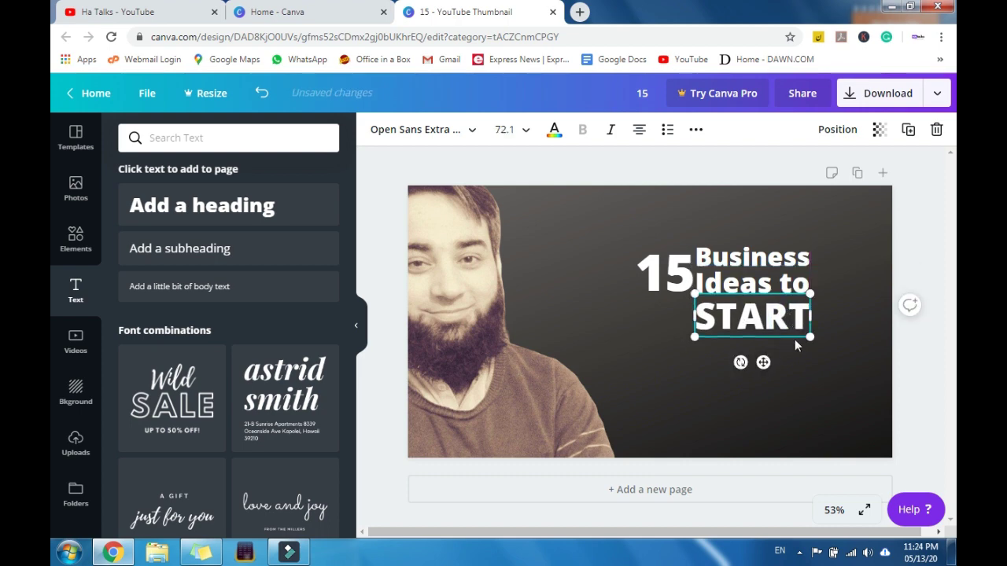
pyautogui.moveTo(789, 325); pyautogui.dragTo(788, 324)
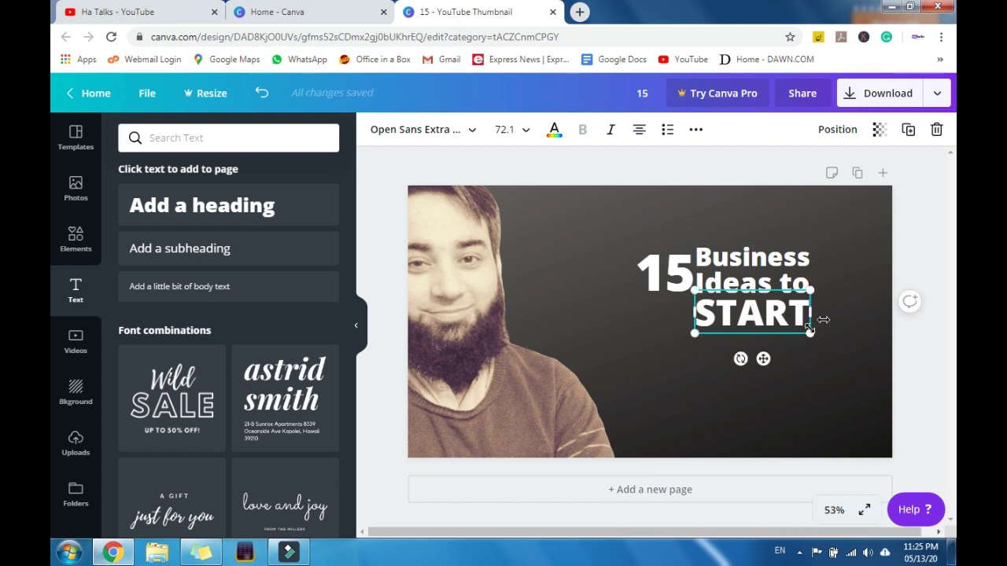
pyautogui.click(664, 275)
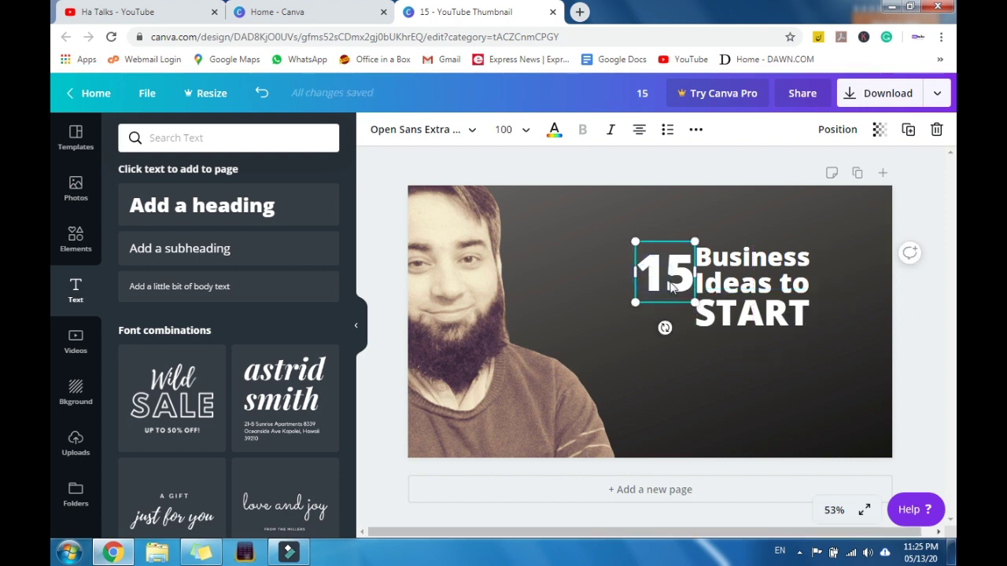
# Enlarge the '15' to about size 211 so it spans all three title lines
pyautogui.moveTo(665, 276)
pyautogui.mouseDown()
pyautogui.moveTo(622, 273)
pyautogui.moveTo(688, 340)
pyautogui.mouseUp()
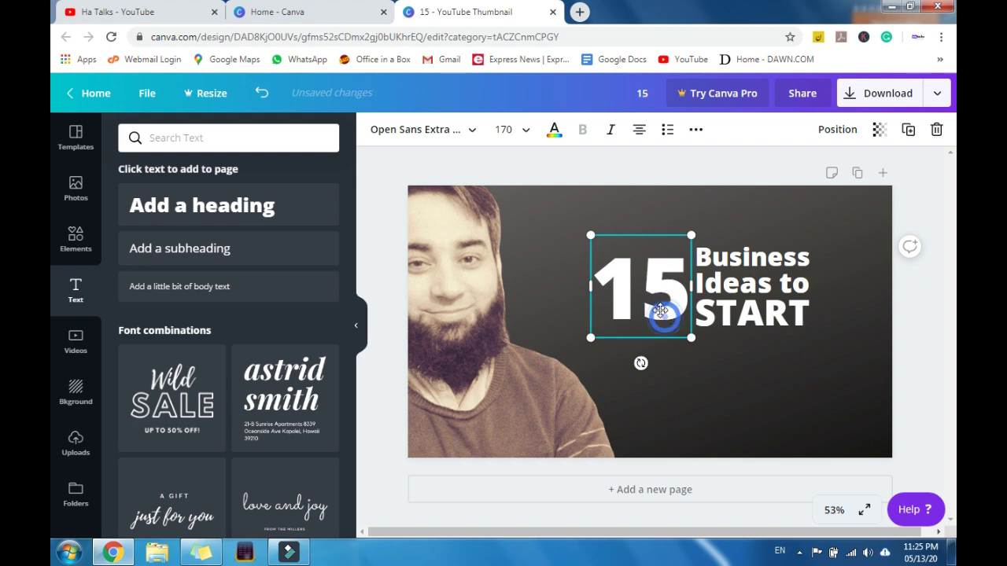
pyautogui.moveTo(665, 311)
pyautogui.mouseDown()
pyautogui.moveTo(658, 303)
pyautogui.moveTo(689, 351)
pyautogui.moveTo(668, 323)
pyautogui.mouseUp()
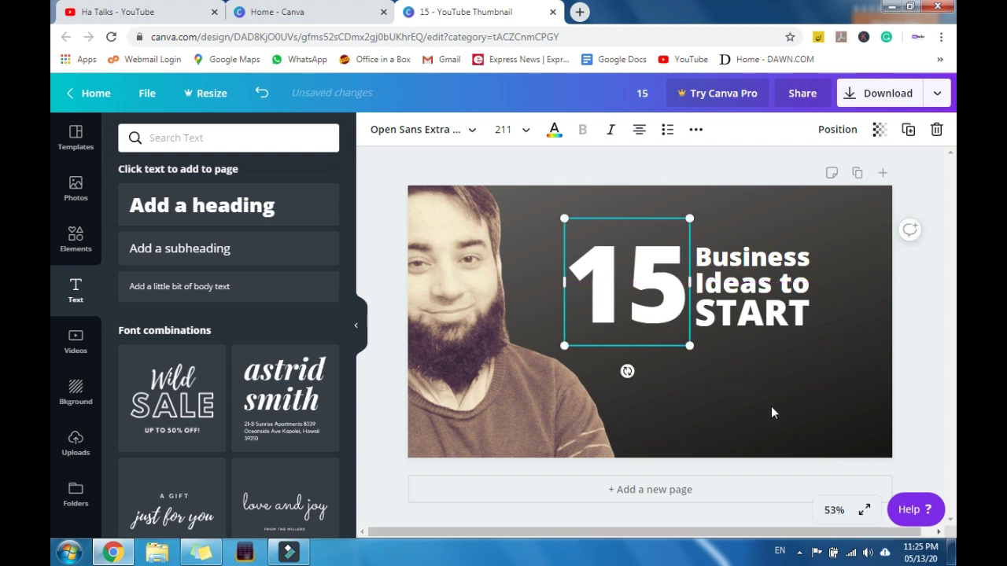
pyautogui.click(743, 389)
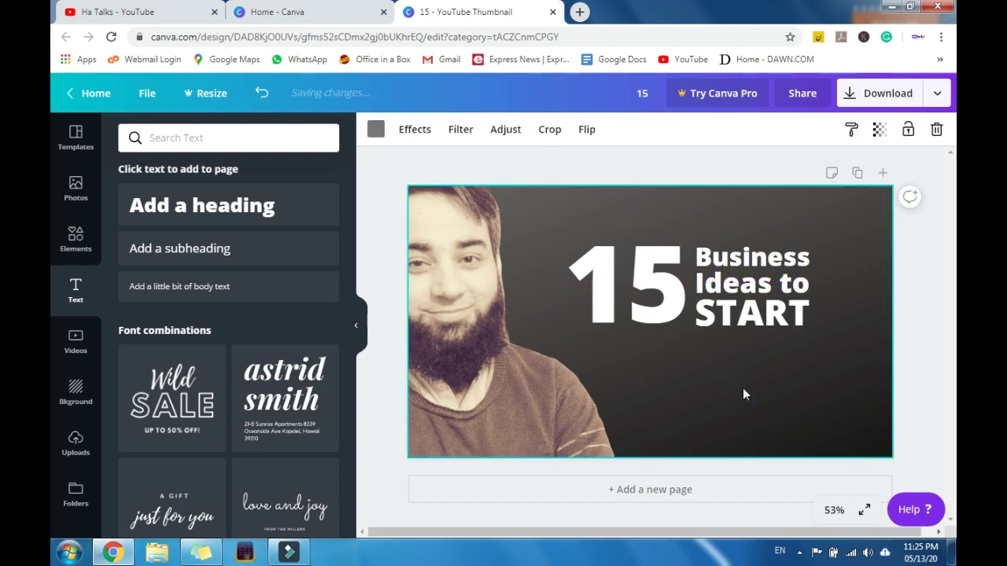
# Nudge 'START' and 'Ideas to' up to tighten the stacked title lines
pyautogui.click(765, 322)
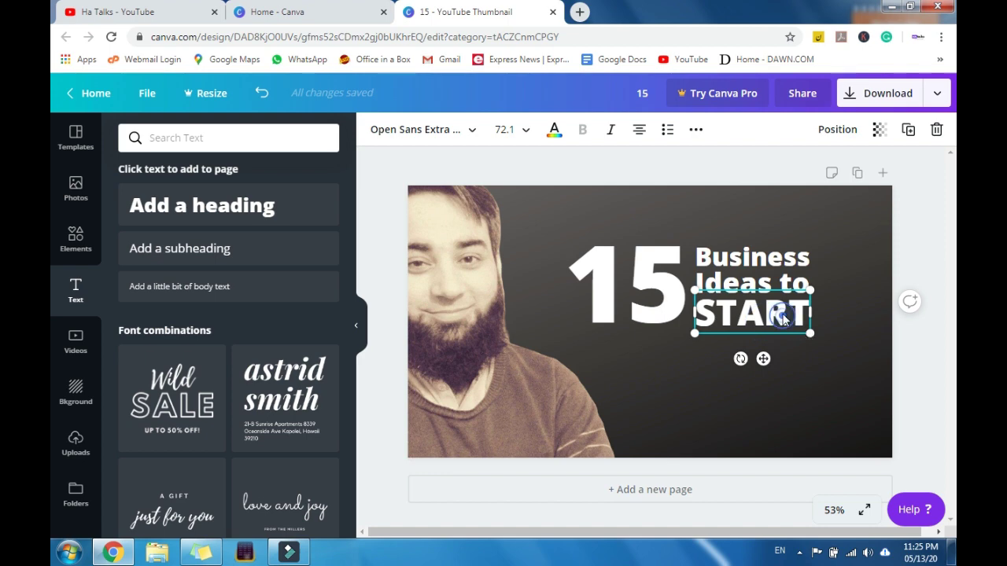
pyautogui.moveTo(783, 319); pyautogui.dragTo(783, 314)
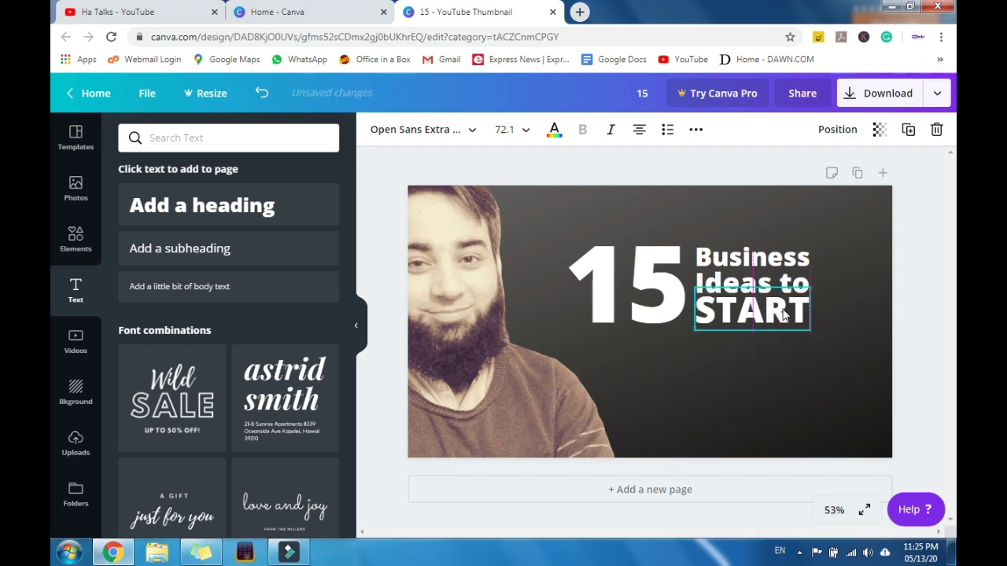
pyautogui.click(780, 282)
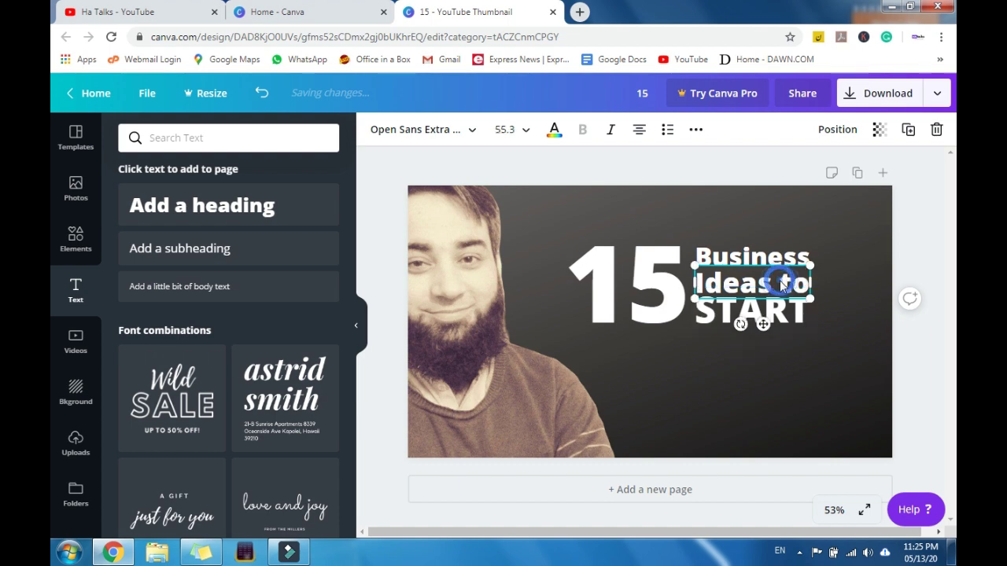
pyautogui.moveTo(780, 280); pyautogui.dragTo(779, 276)
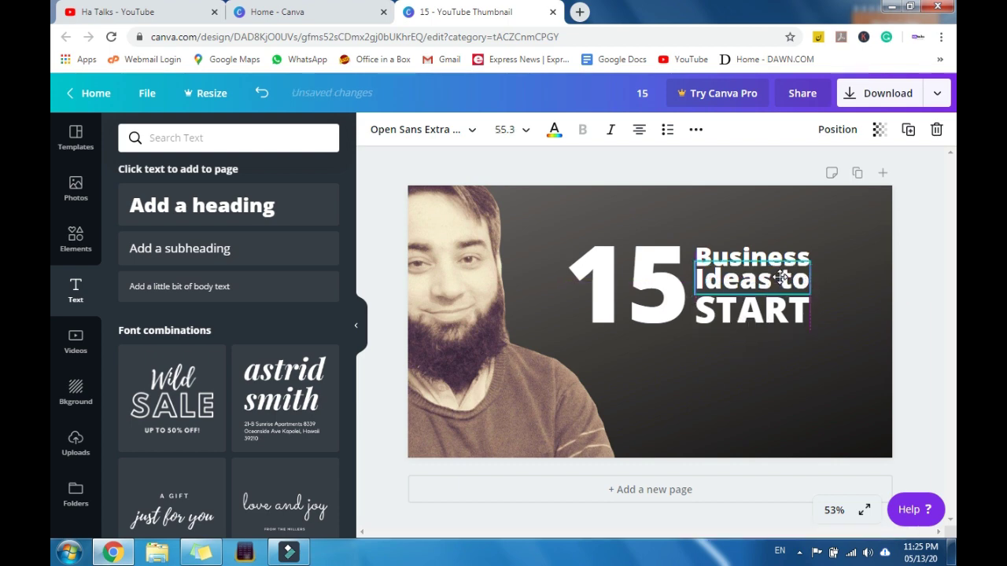
pyautogui.click(745, 379)
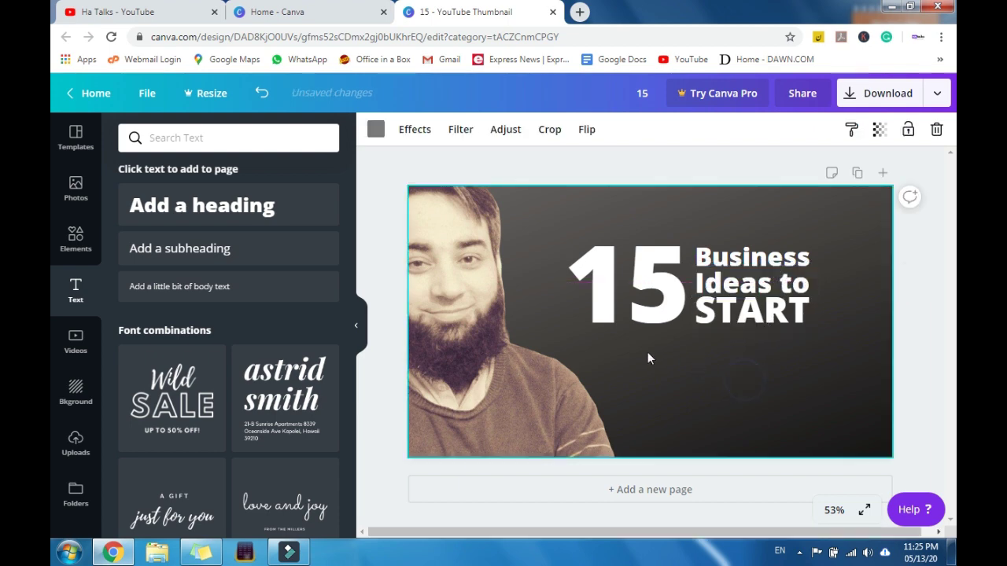
# Shift the '15' slightly right and select it together with the three title lines
pyautogui.click(645, 287)
pyautogui.moveTo(646, 288); pyautogui.dragTo(649, 287)
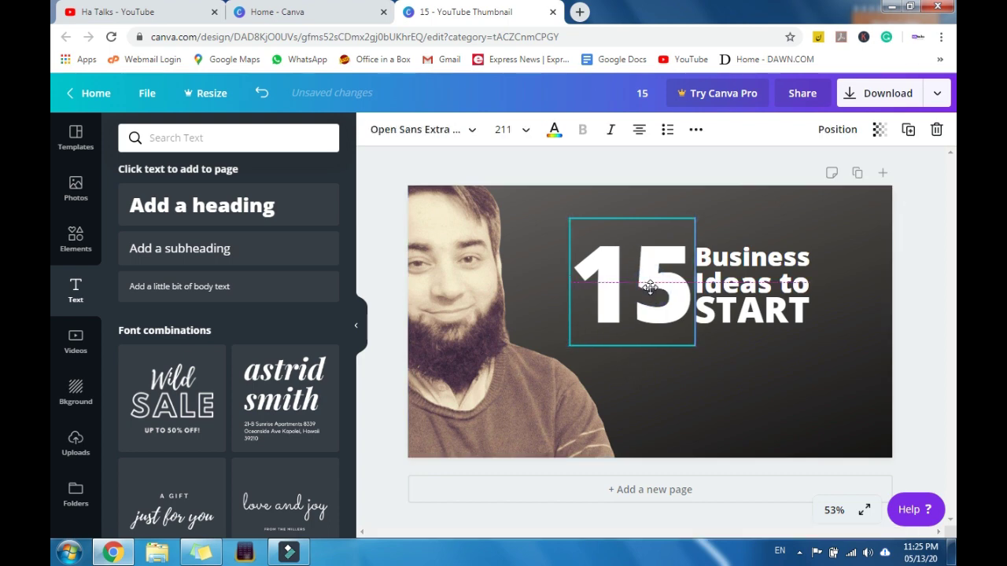
pyautogui.click(761, 381)
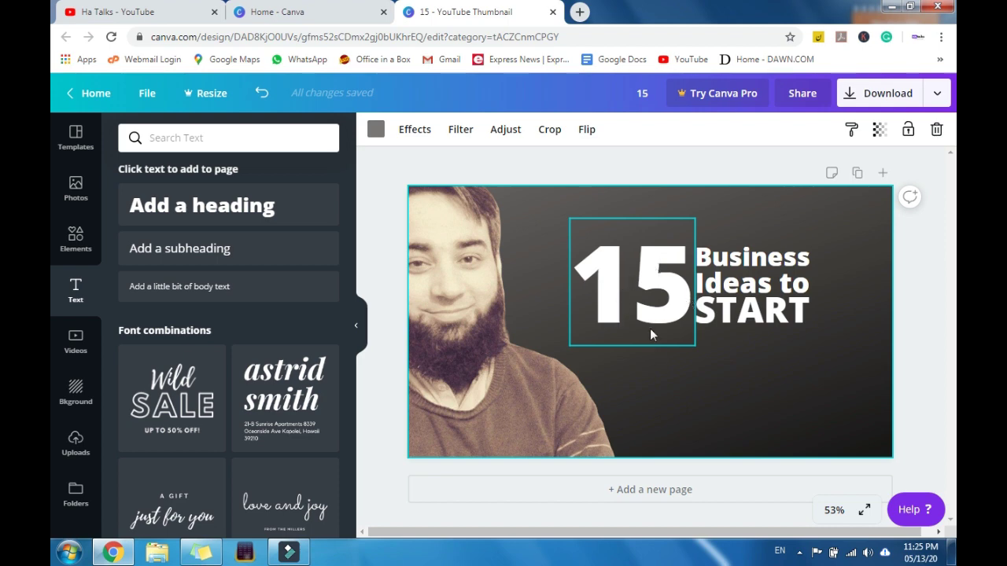
pyautogui.click(652, 297)
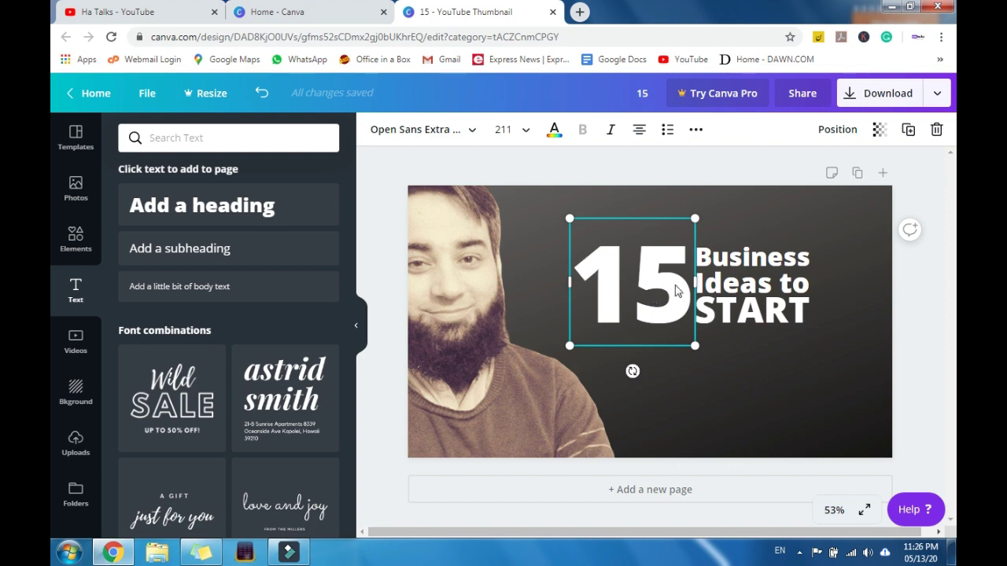
pyautogui.keyDown('shift'); pyautogui.click(761, 262); pyautogui.keyUp('shift')
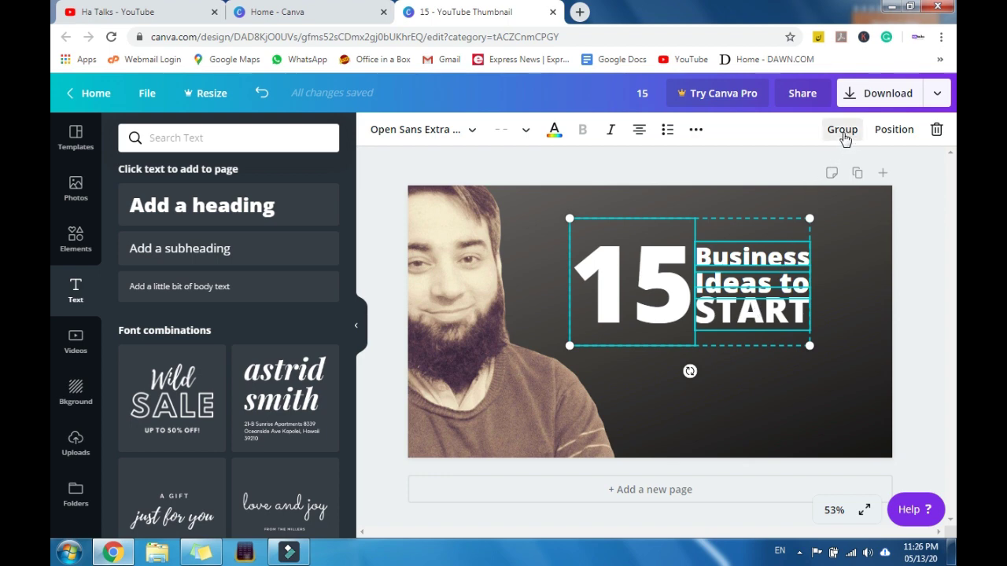
# Group the '15' with the title lines and move the group up and left
pyautogui.click(842, 132)
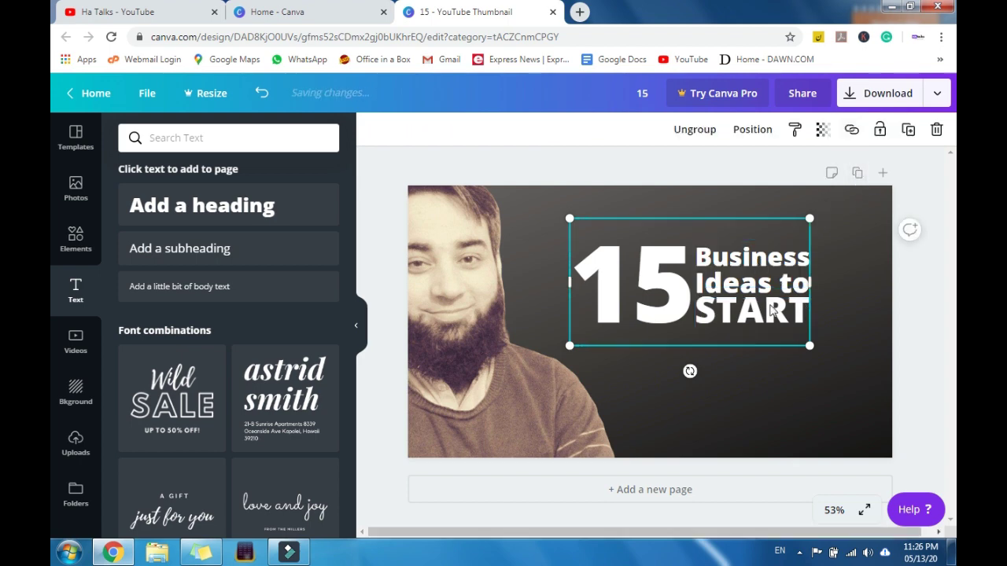
pyautogui.moveTo(771, 311); pyautogui.dragTo(781, 317)
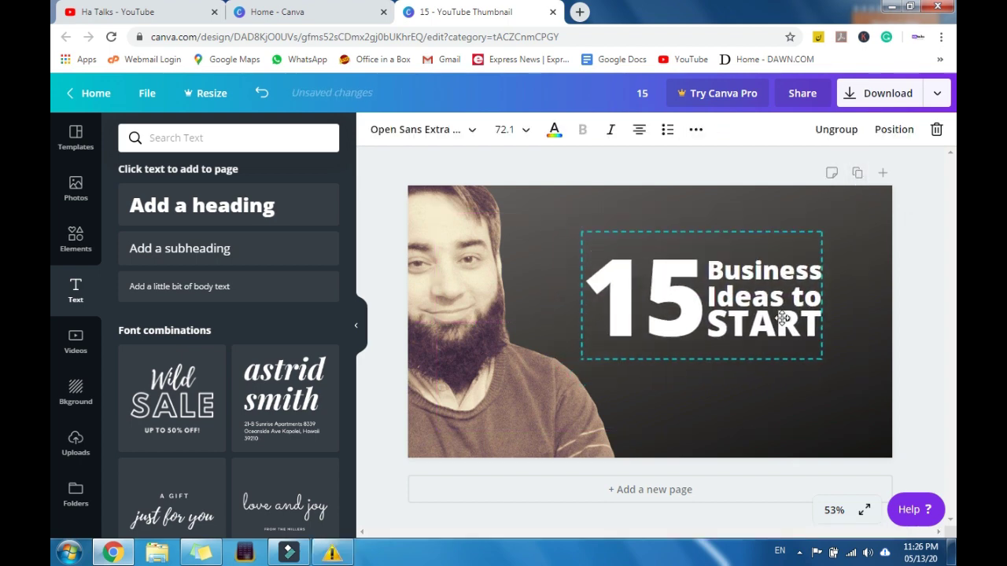
pyautogui.moveTo(821, 362); pyautogui.dragTo(822, 359)
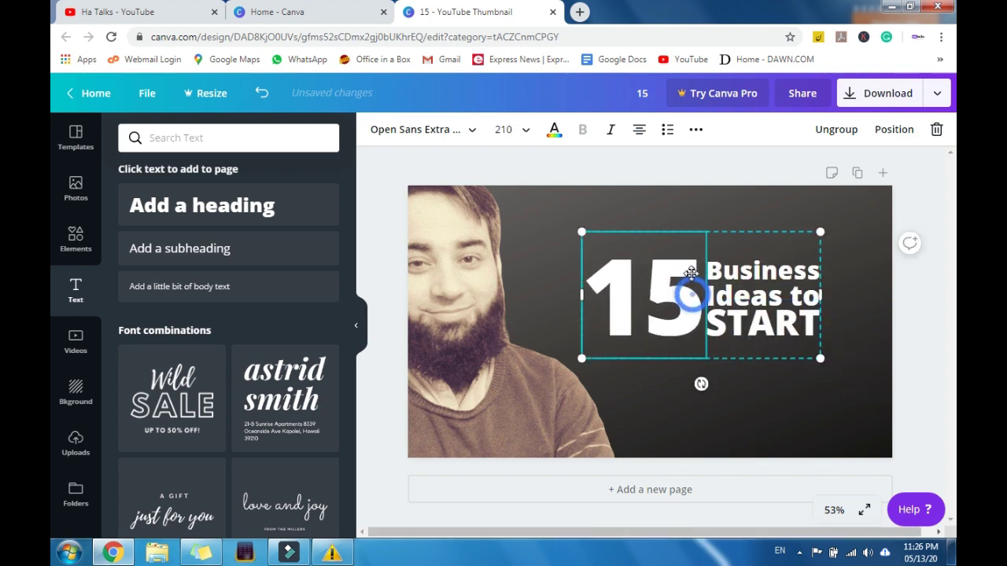
pyautogui.moveTo(688, 292); pyautogui.dragTo(673, 241)
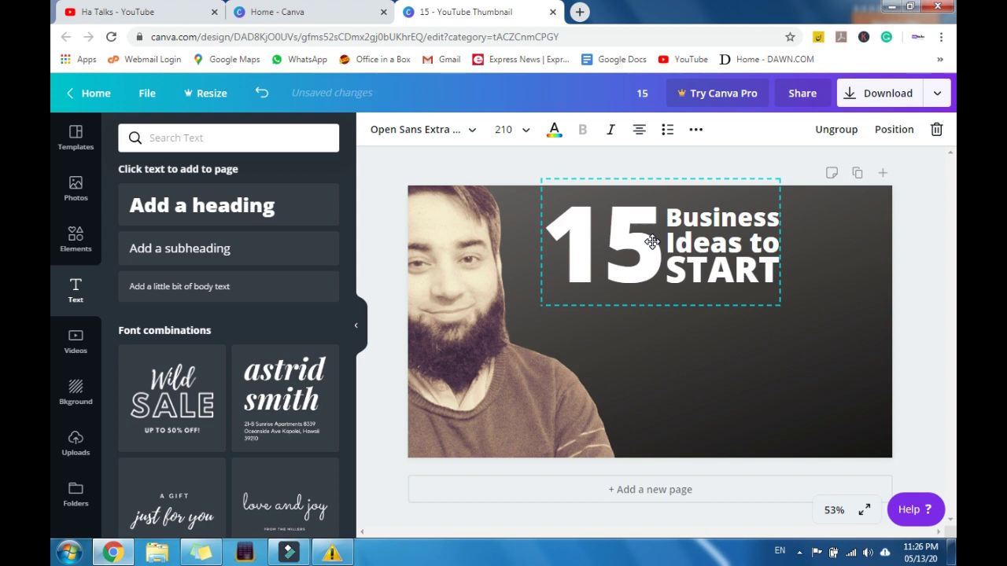
pyautogui.moveTo(652, 243); pyautogui.dragTo(642, 231)
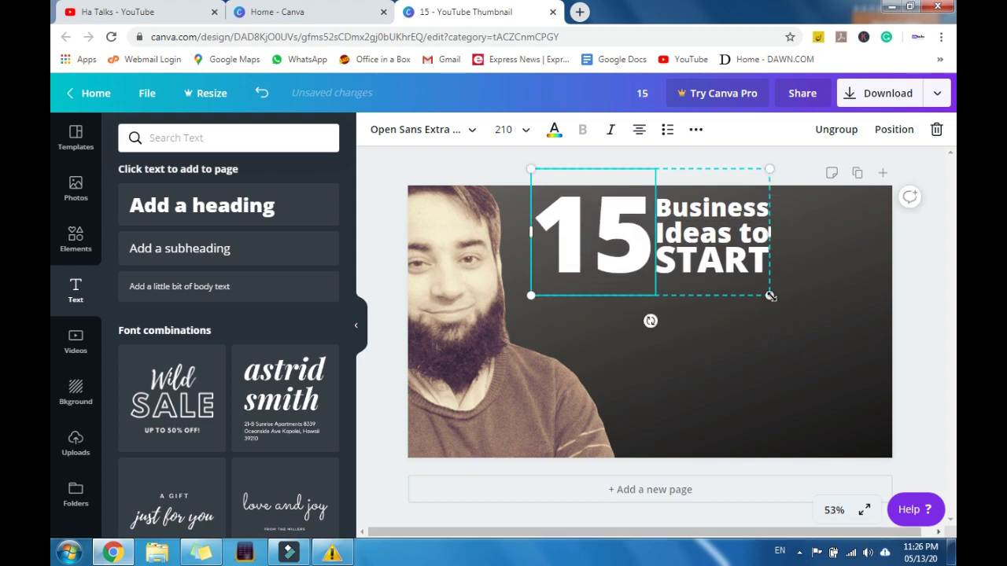
# Scale the title group up to about 925 × 491 px beside the portrait
pyautogui.moveTo(771, 296); pyautogui.dragTo(856, 364)
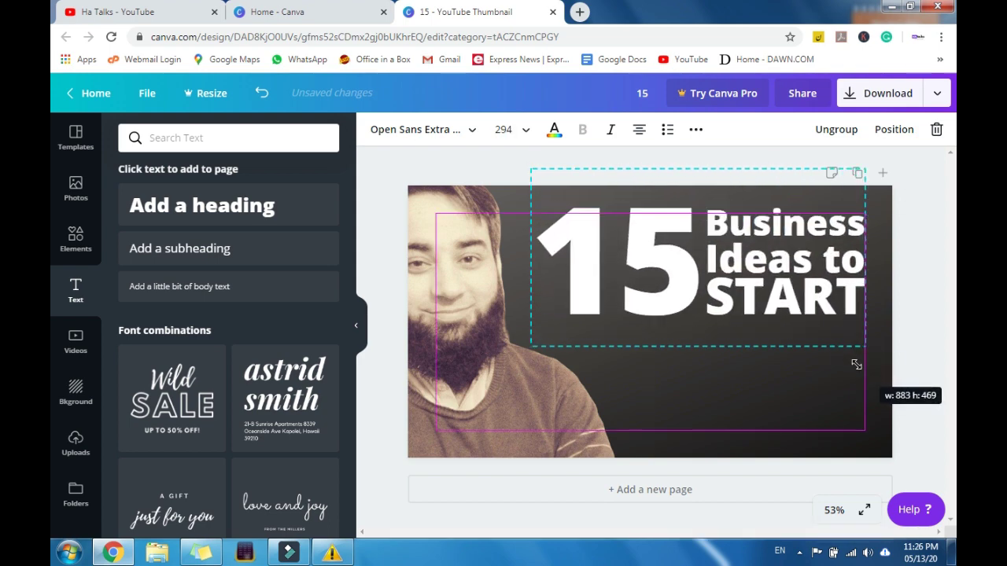
pyautogui.moveTo(856, 365); pyautogui.dragTo(871, 379)
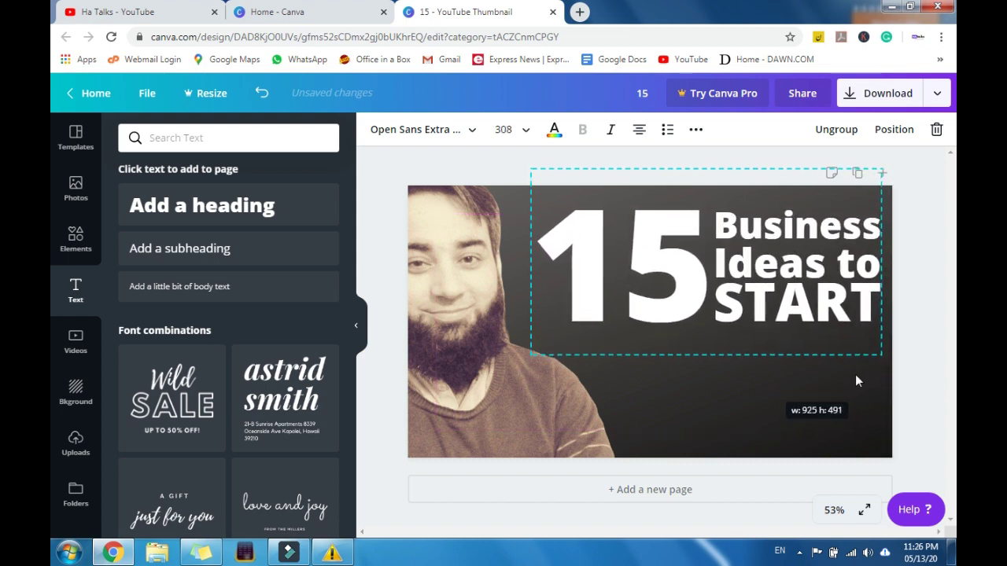
pyautogui.click(742, 404)
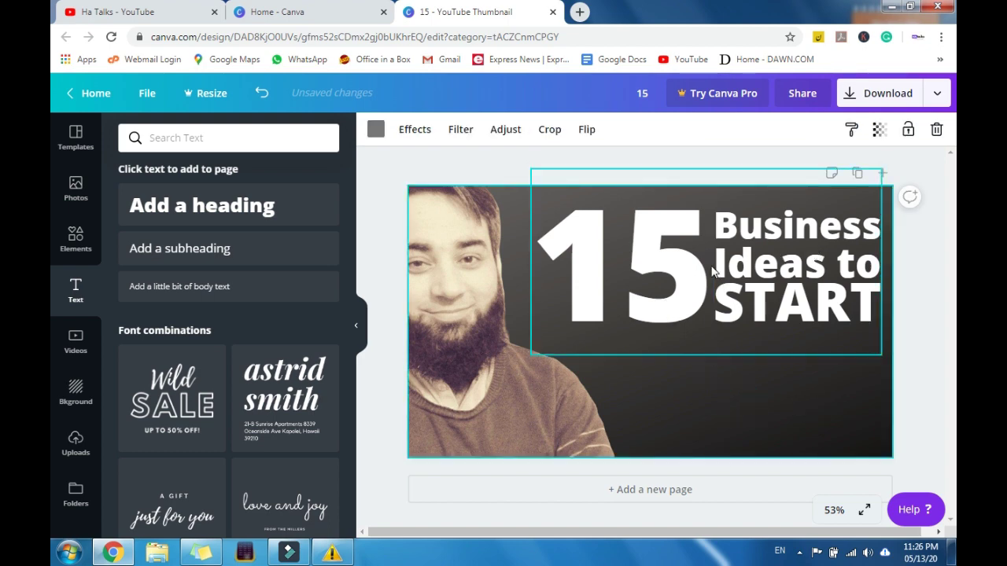
pyautogui.click(791, 301)
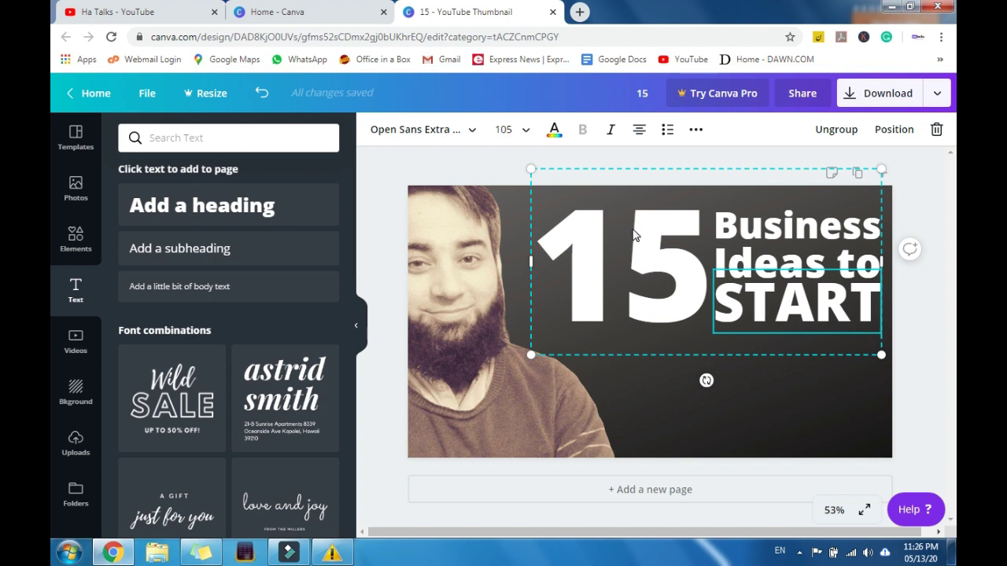
# Colour the word START yellow using a 'yellow' colour search, leaving the rest white
pyautogui.click(554, 132)
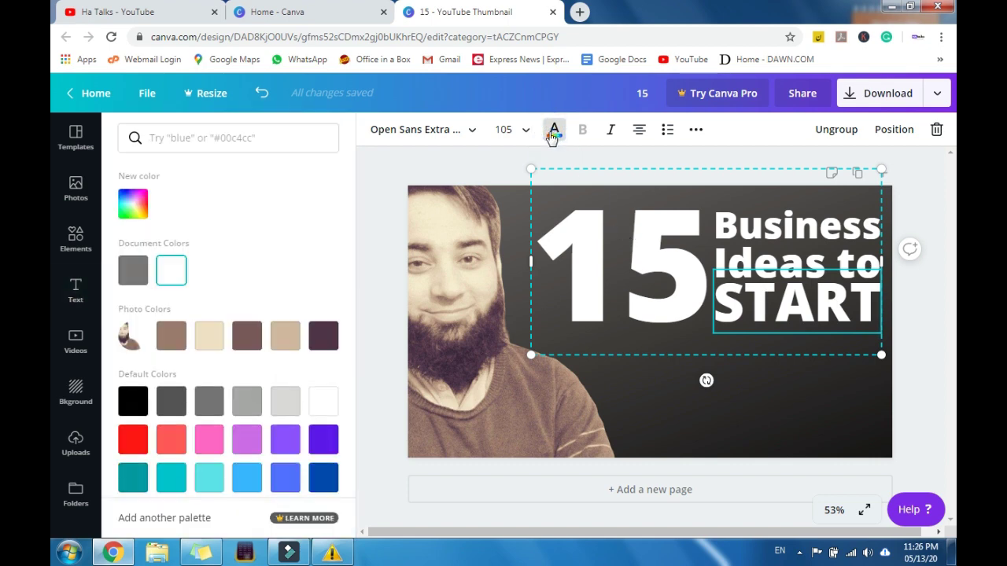
pyautogui.click(270, 142)
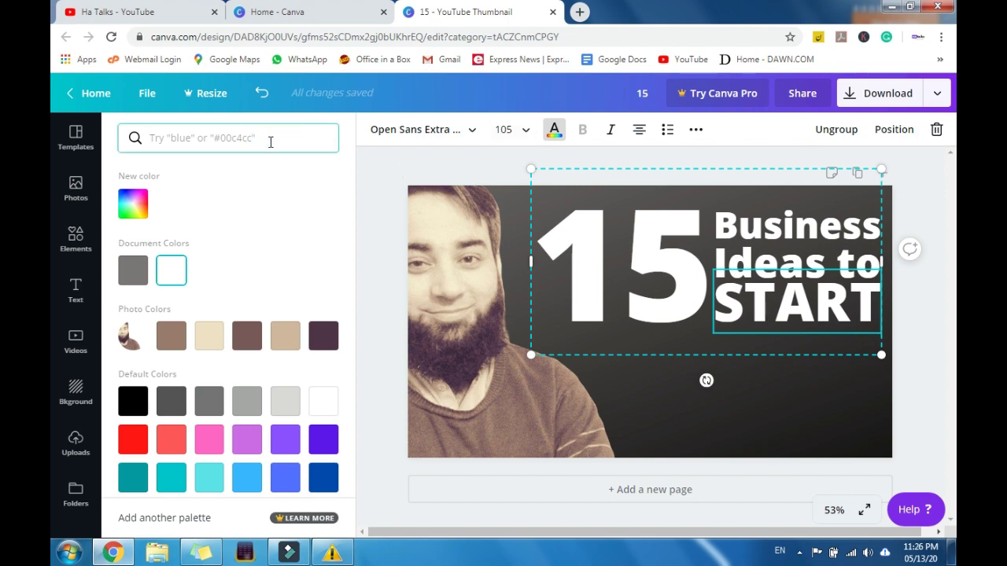
pyautogui.write('yello')
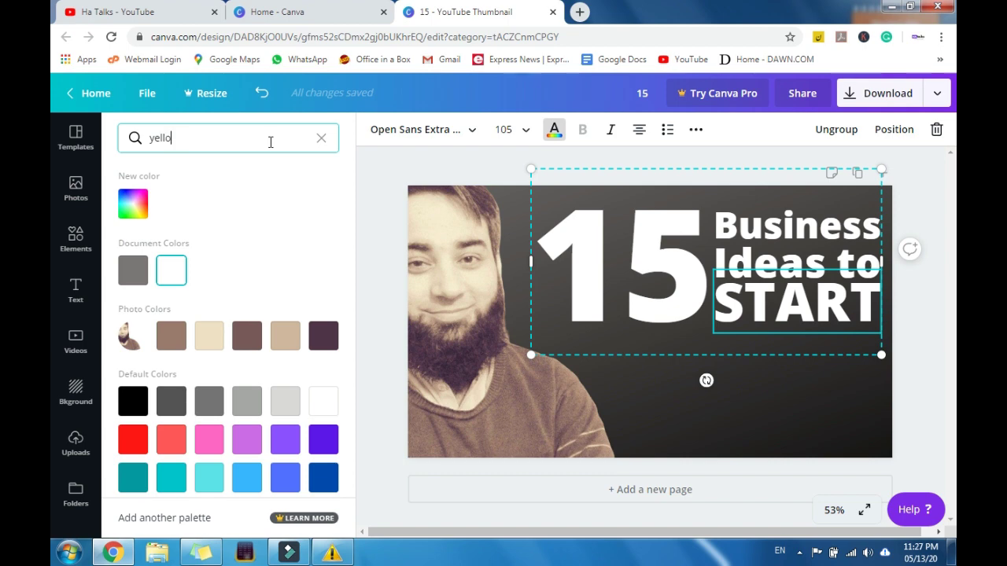
pyautogui.write('w')
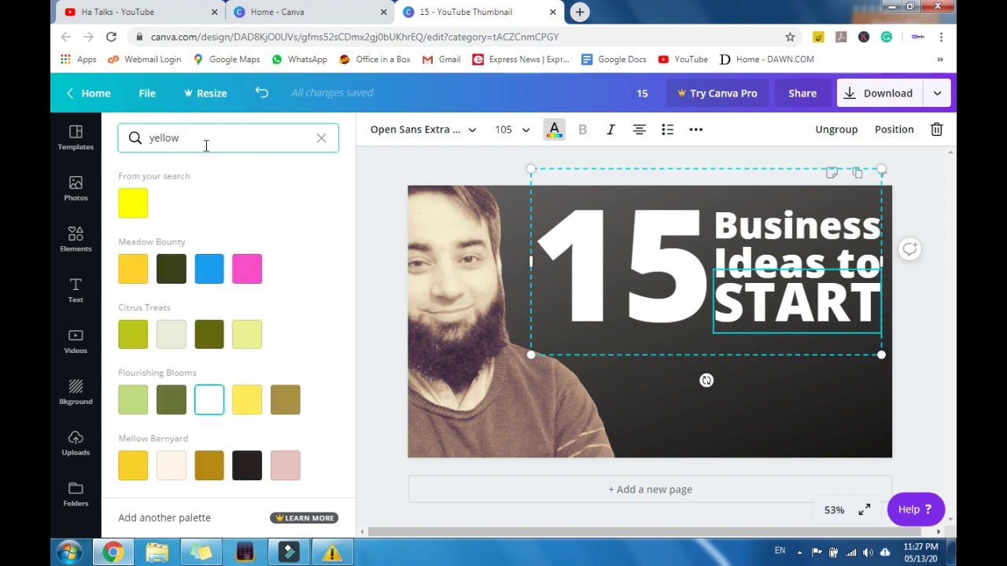
pyautogui.click(134, 207)
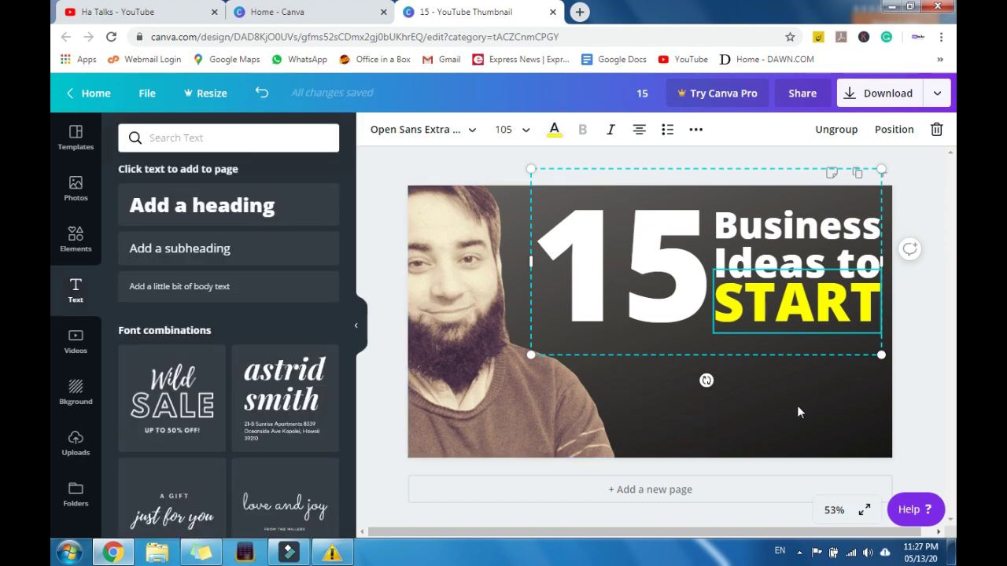
pyautogui.click(805, 403)
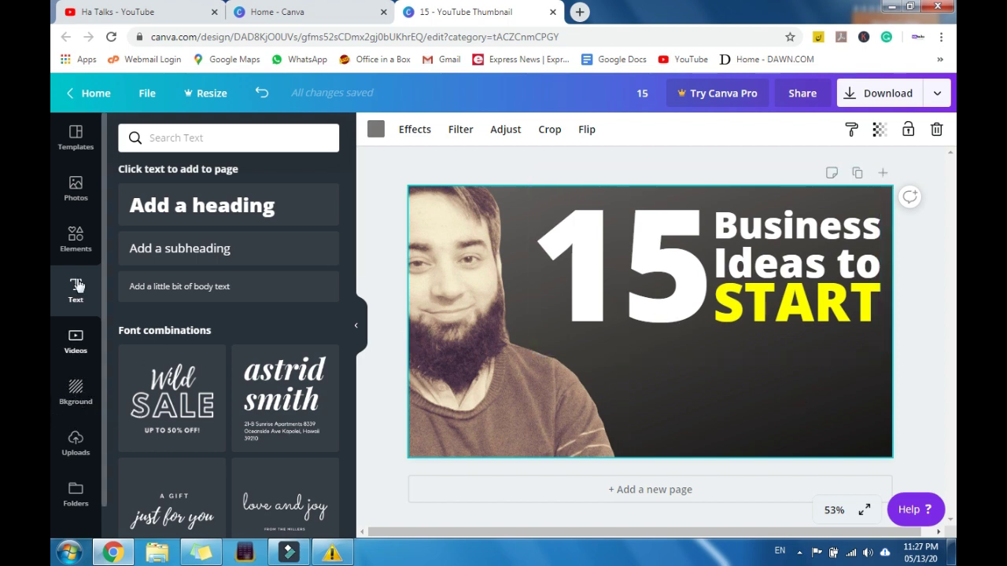
# Add the desk papers illustration from Uploads to the design
pyautogui.click(74, 442)
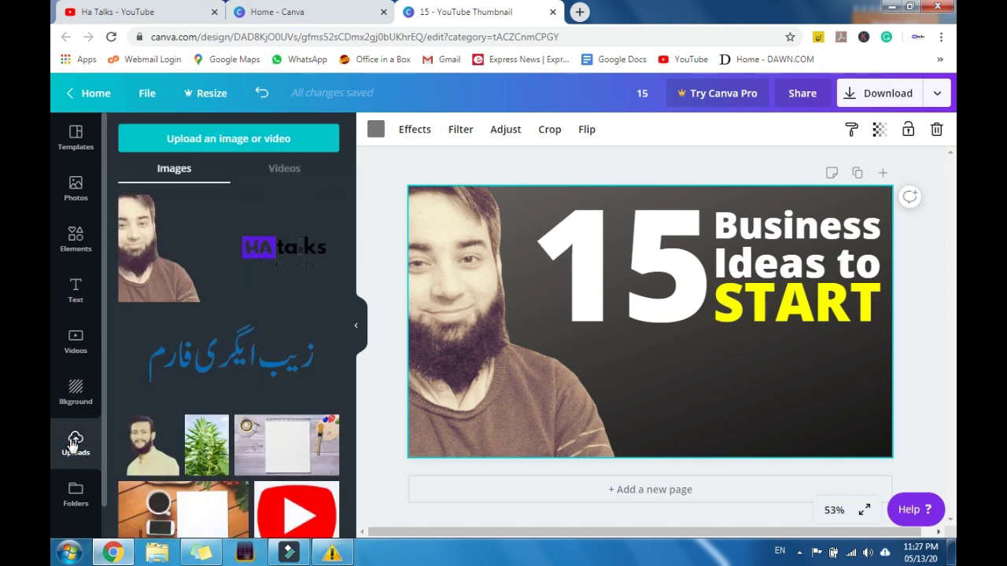
pyautogui.moveTo(350, 220); pyautogui.dragTo(350, 295)
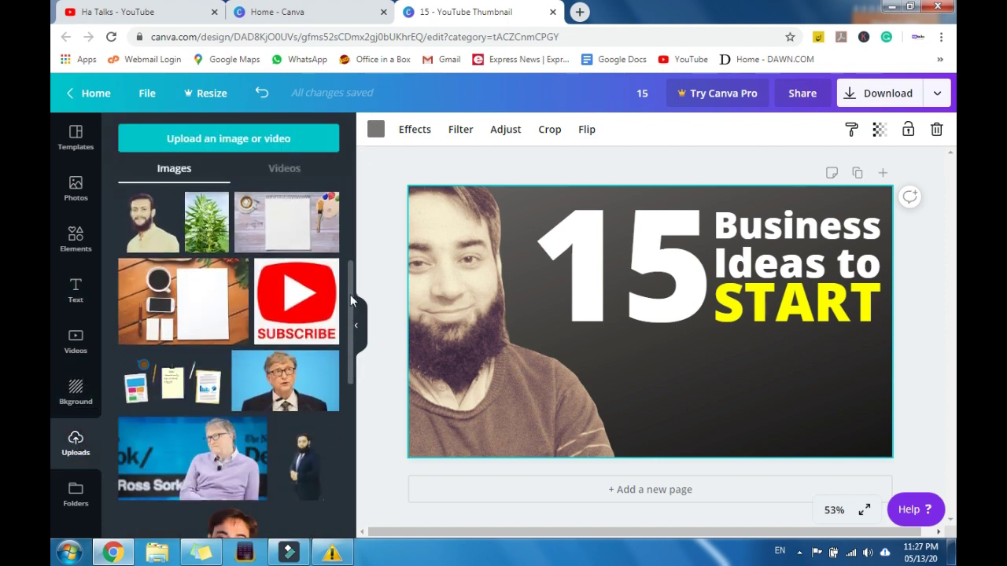
pyautogui.click(187, 377)
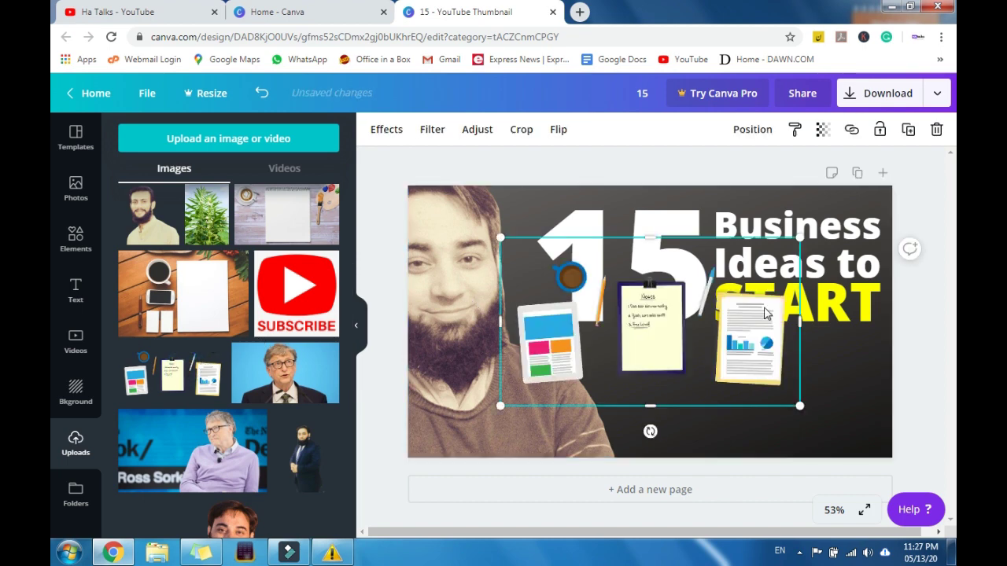
# Resize the desk illustration and place it in the bottom right below the title
pyautogui.moveTo(799, 406)
pyautogui.mouseDown()
pyautogui.moveTo(749, 359)
pyautogui.moveTo(708, 355)
pyautogui.mouseUp()
pyautogui.moveTo(610, 290)
pyautogui.mouseDown()
pyautogui.moveTo(734, 375)
pyautogui.moveTo(723, 375)
pyautogui.mouseUp()
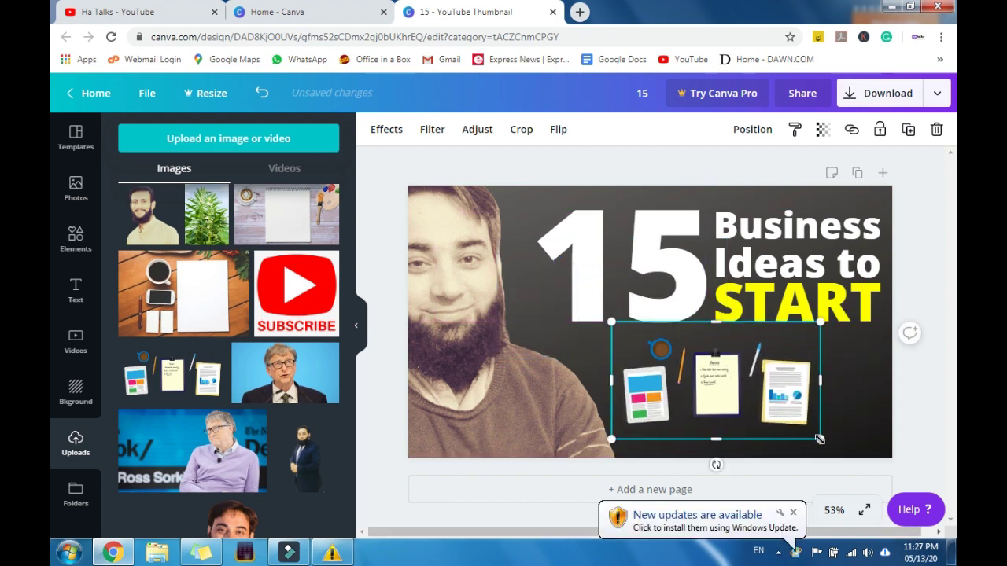
pyautogui.moveTo(820, 439); pyautogui.dragTo(859, 457)
pyautogui.moveTo(782, 417); pyautogui.dragTo(799, 416)
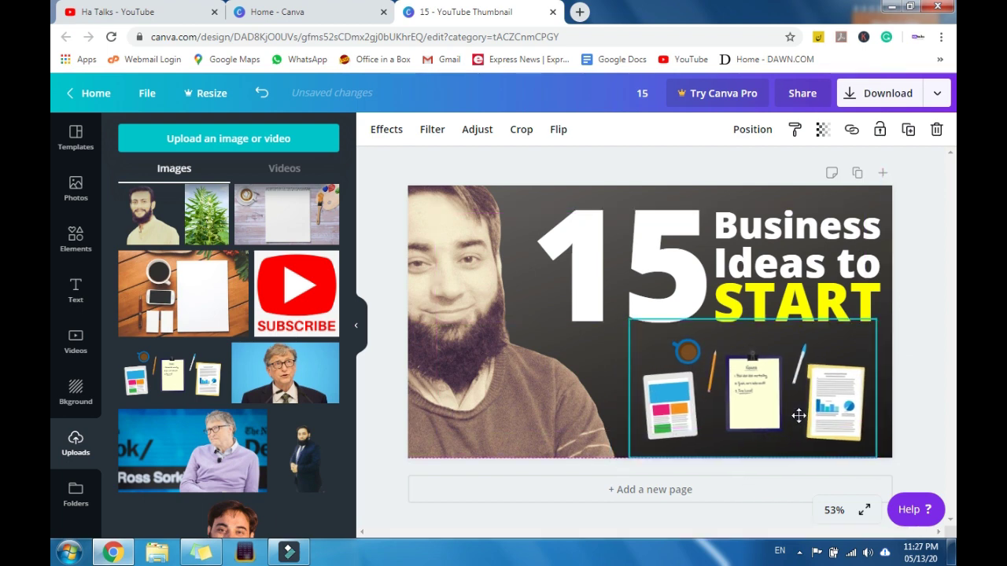
pyautogui.click(606, 374)
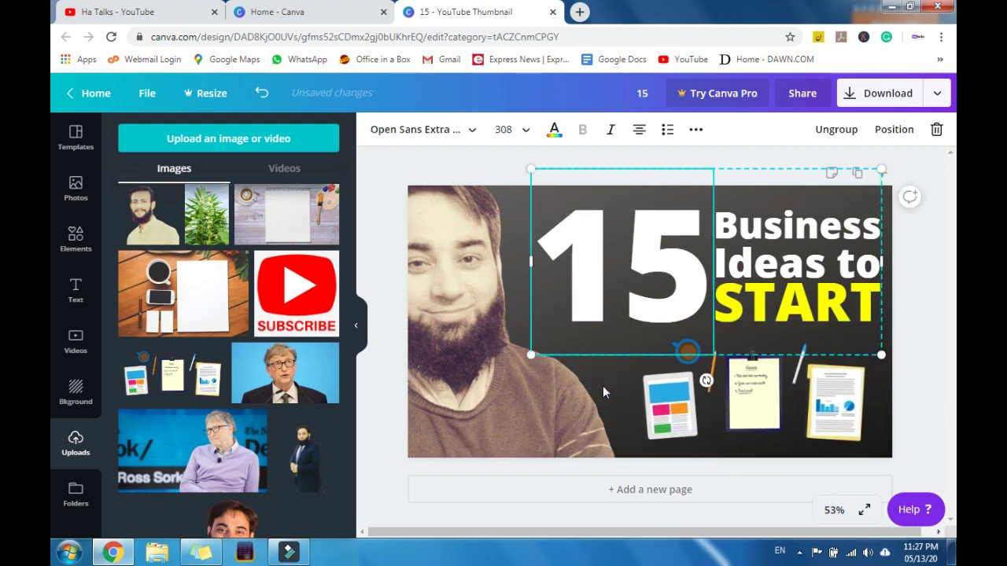
pyautogui.click(530, 420)
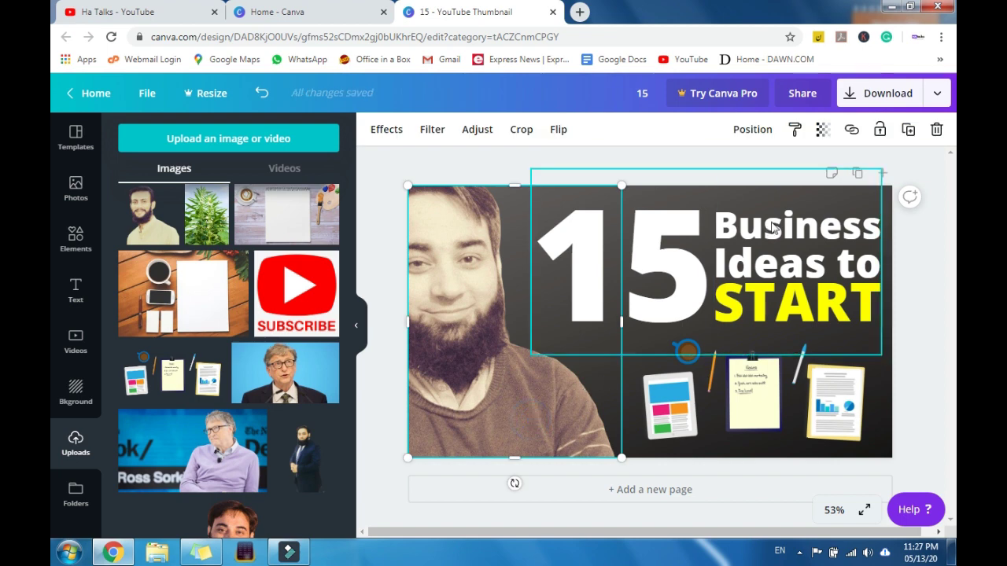
pyautogui.click(919, 257)
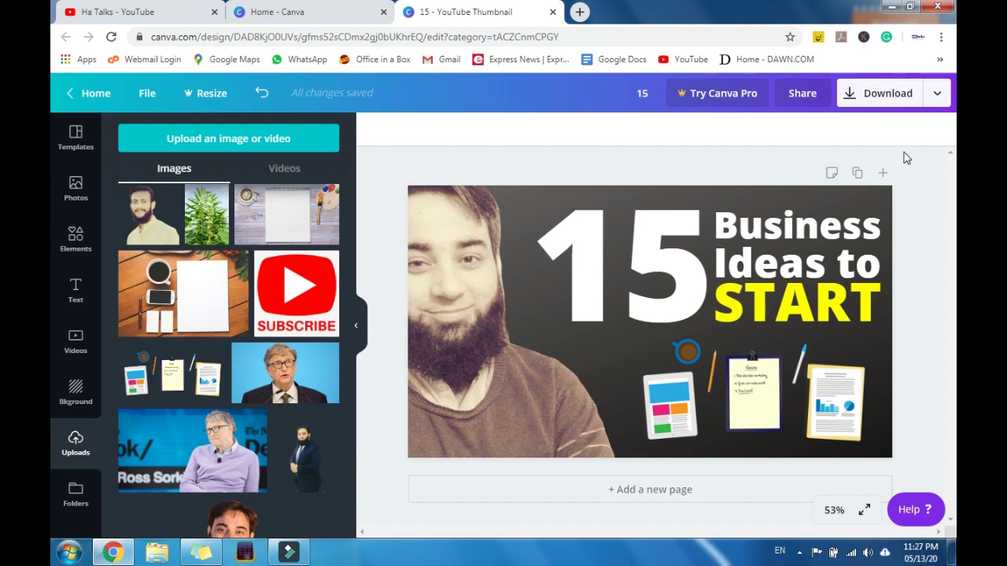
# Download the 1280 × 720 thumbnail as a PNG file
pyautogui.click(875, 99)
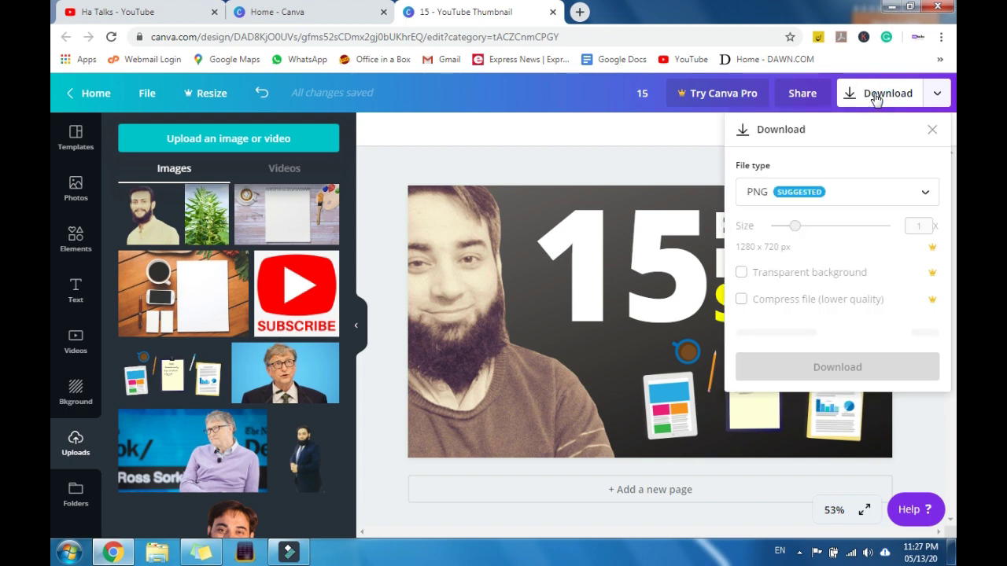
pyautogui.click(926, 196)
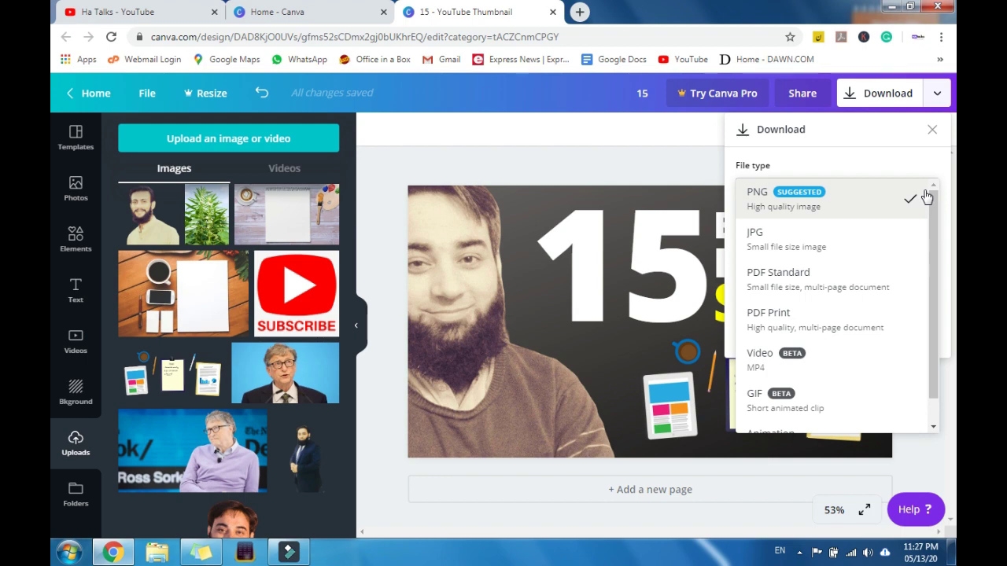
pyautogui.click(897, 199)
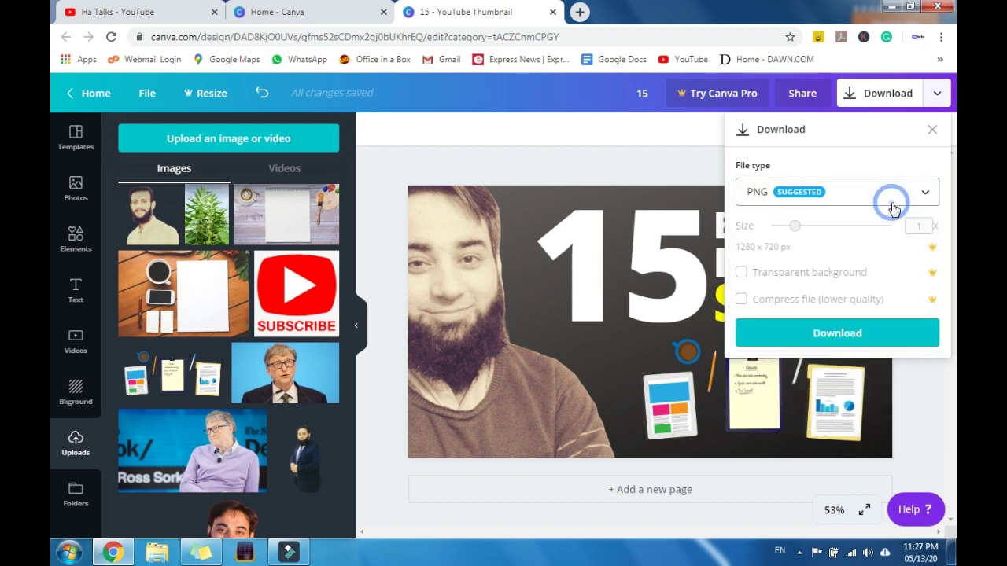
pyautogui.click(849, 337)
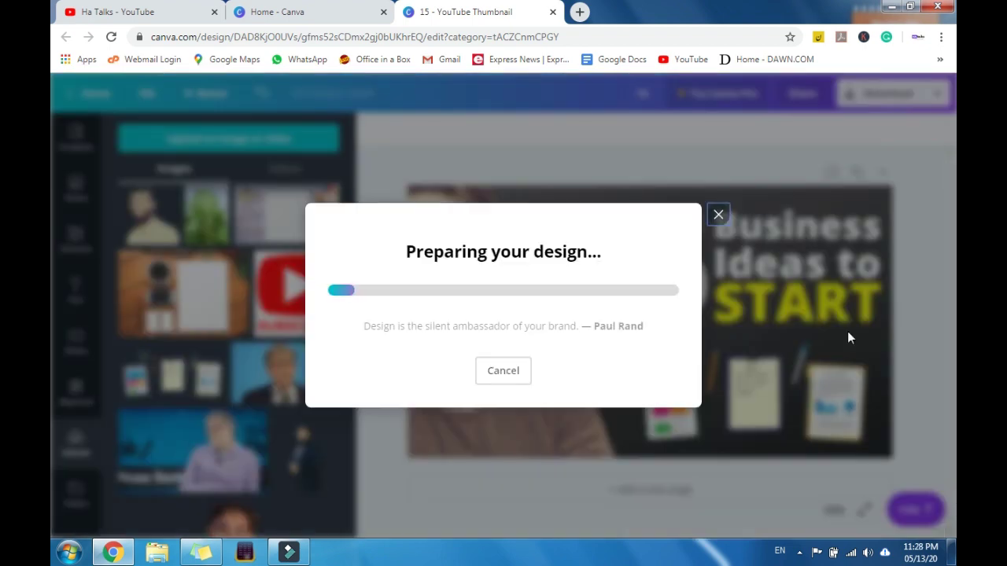